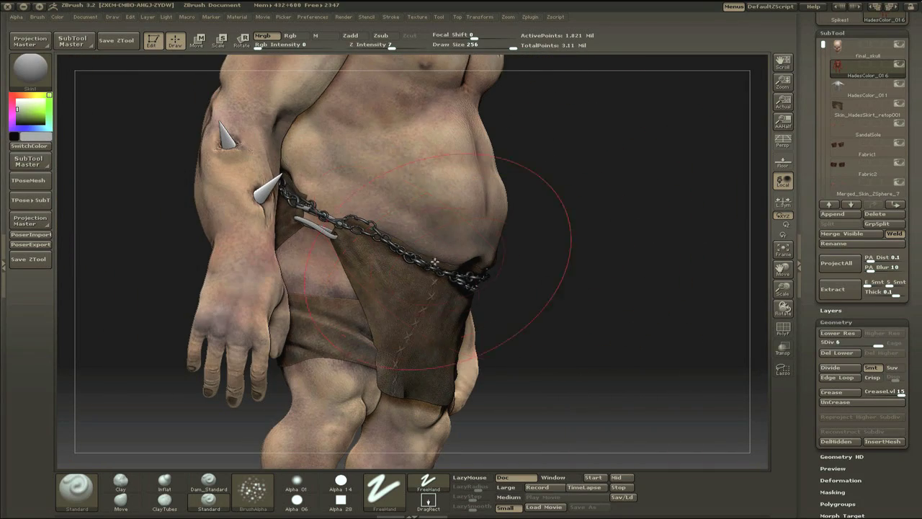
Step: Select the chain belt subtool and give it the MatCap Metal01 material
{"action": "left_click", "coordinate": [476, 281], "text": "alt"}
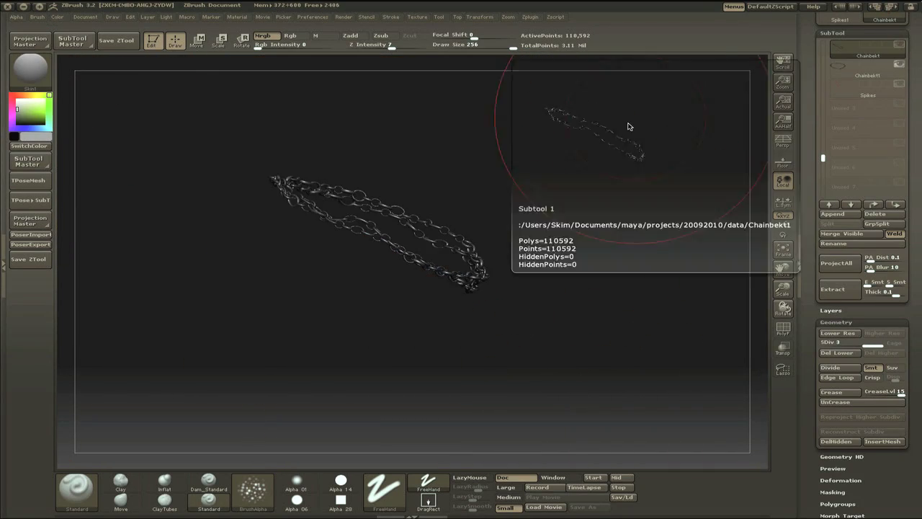
{"action": "left_click", "coordinate": [30, 69]}
{"action": "left_click", "coordinate": [115, 202]}
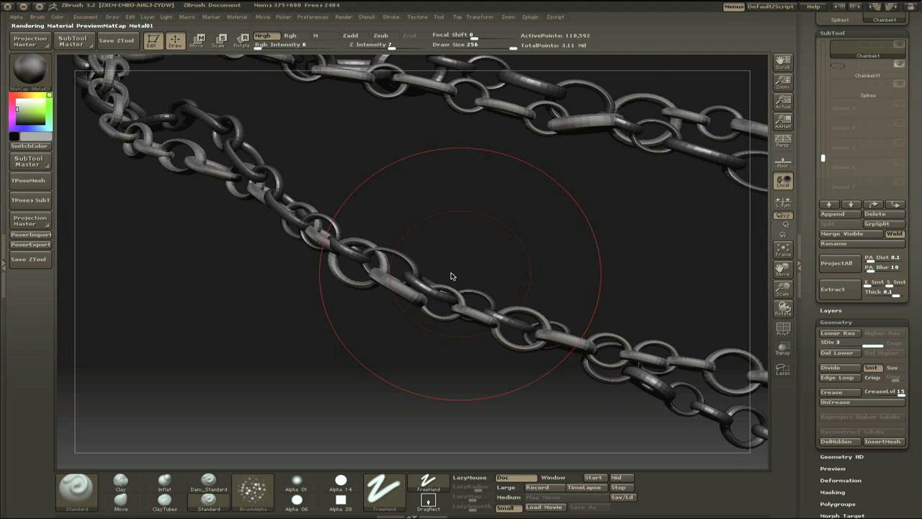
Step: Make the second, lower chain active and fill it with a brown sampled from the skirt, adjusted to RGB 101, 81, 65
{"action": "left_click", "coordinate": [891, 66]}
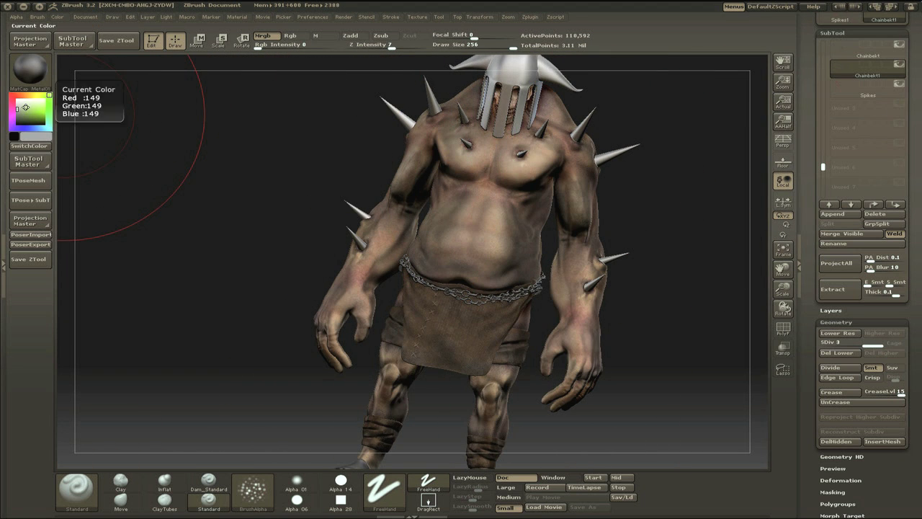
{"action": "left_click_drag", "start_coordinate": [26, 108], "coordinate": [454, 312]}
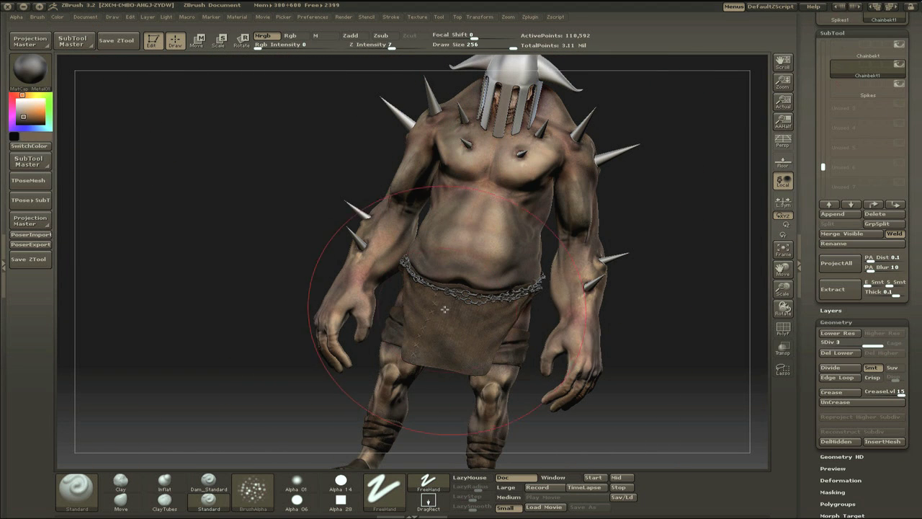
{"action": "left_click", "coordinate": [31, 119]}
{"action": "mouse_move", "coordinate": [57, 17]}
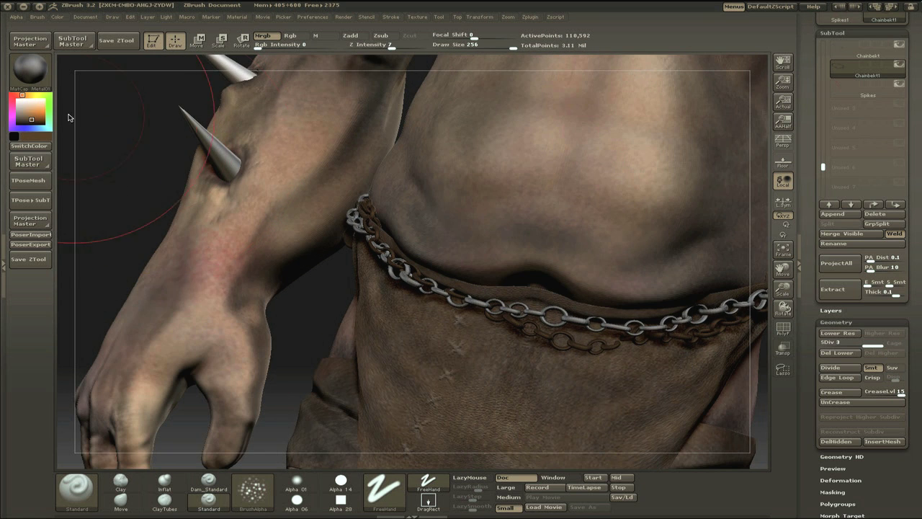
{"action": "left_click", "coordinate": [98, 100]}
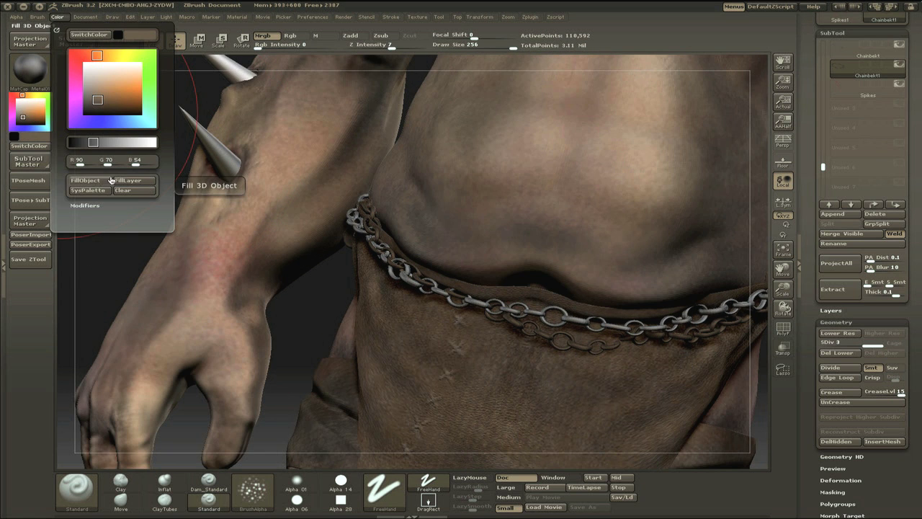
{"action": "left_click", "coordinate": [90, 87]}
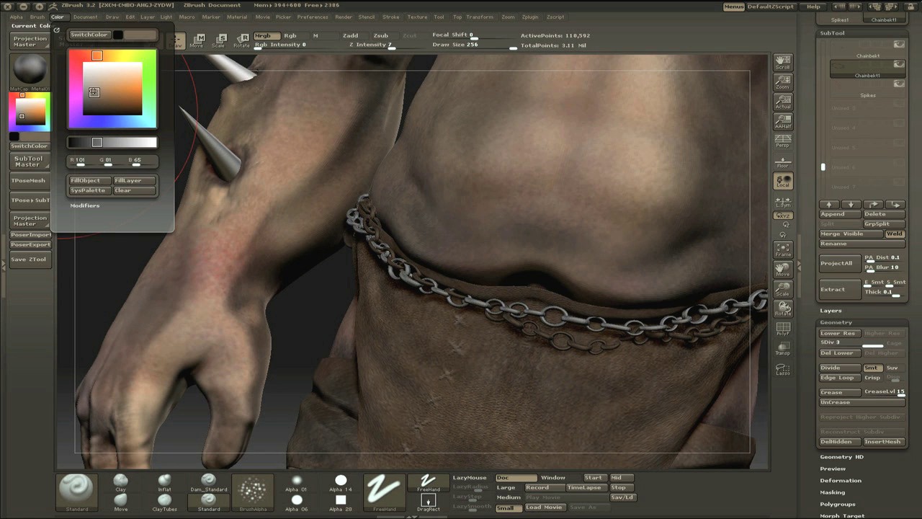
{"action": "left_click", "coordinate": [98, 180]}
Step: Try a neutral grey fill on the lower chain, and fill it with light beige, RGB 187, 164, 146
{"action": "left_click", "coordinate": [84, 95]}
{"action": "left_click", "coordinate": [95, 180]}
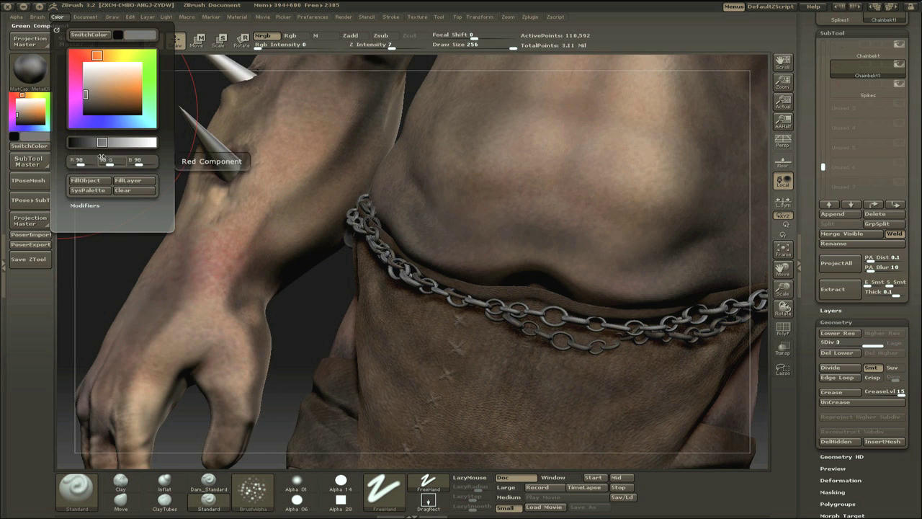
{"action": "left_click", "coordinate": [97, 80]}
{"action": "left_click", "coordinate": [84, 180]}
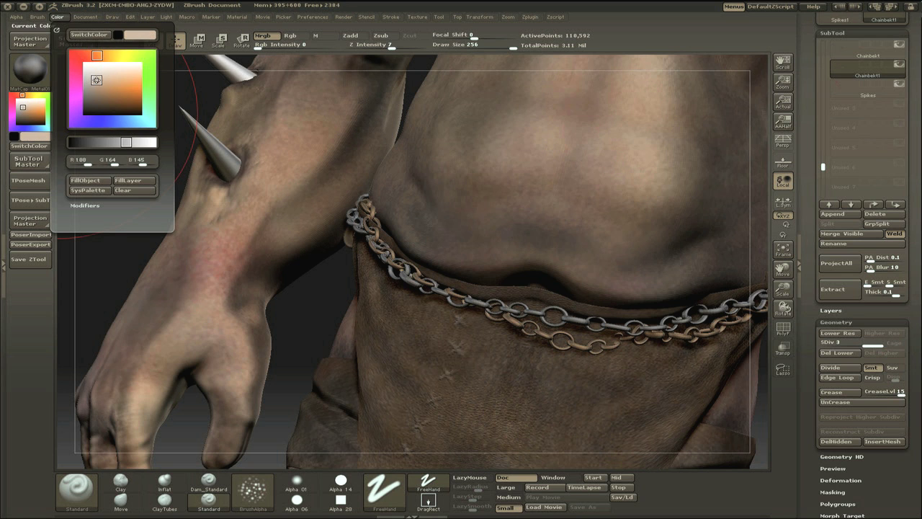
{"action": "left_click", "coordinate": [60, 17]}
{"action": "left_click", "coordinate": [110, 180]}
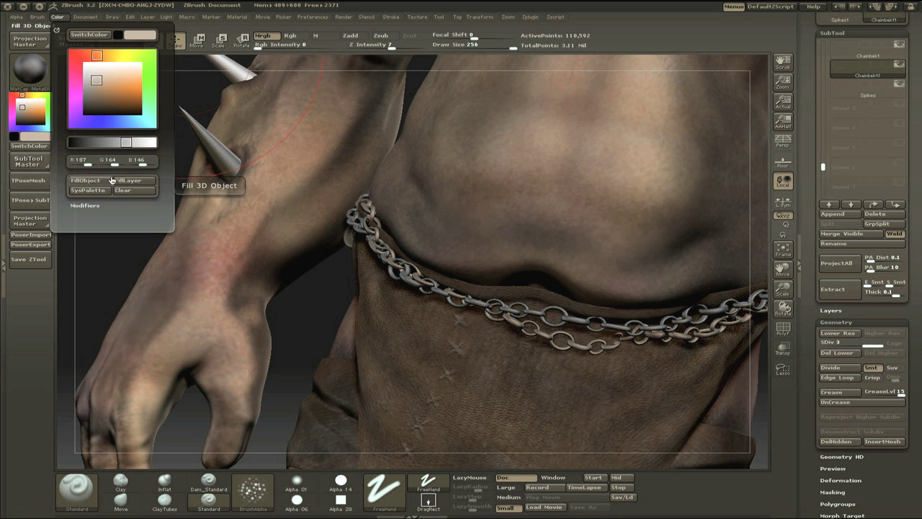
Step: Select the upper chain subtool and fill it with the same light beige
{"action": "left_click", "coordinate": [532, 313], "text": "alt"}
{"action": "left_click", "coordinate": [57, 16]}
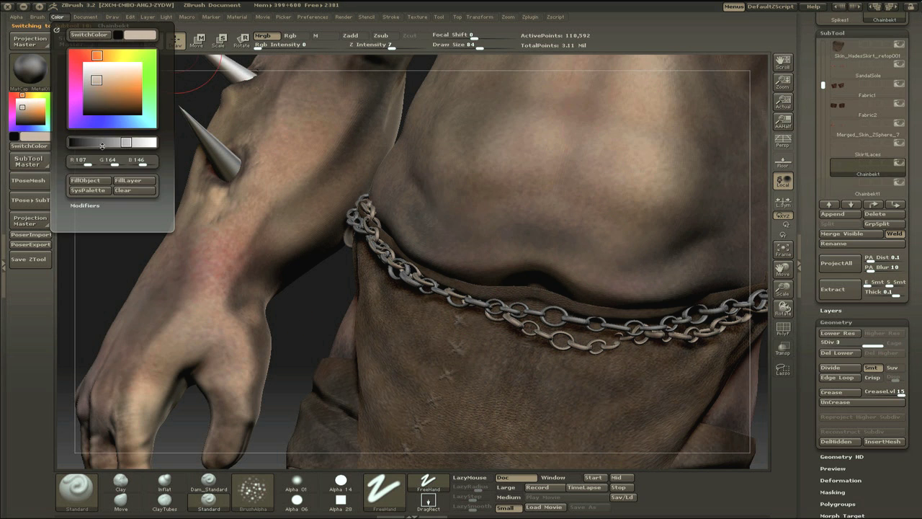
{"action": "left_click_drag", "start_coordinate": [123, 238], "coordinate": [278, 211], "text": "alt"}
Step: Restore the skin material, make the HadesColor_016 body subtool active and set the brush to Zadd
{"action": "left_click", "coordinate": [31, 70]}
{"action": "left_click", "coordinate": [387, 155]}
{"action": "left_click_drag", "start_coordinate": [631, 214], "coordinate": [648, 196]}
{"action": "left_click", "coordinate": [363, 235], "text": "alt"}
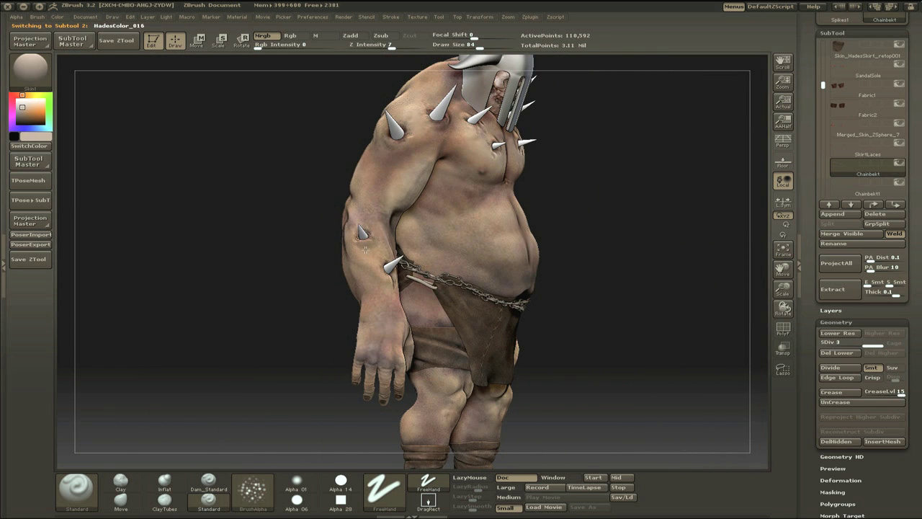
{"action": "key", "text": "ctrl+f"}
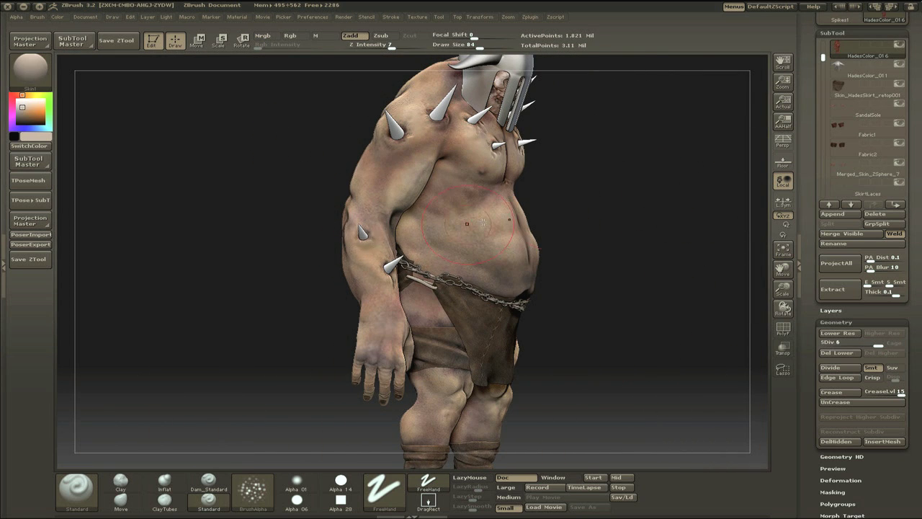
Step: Frame the whole character straight from the front and render the image
{"action": "left_click_drag", "start_coordinate": [241, 225], "coordinate": [252, 293], "text": "alt"}
{"action": "left_click_drag", "start_coordinate": [281, 137], "coordinate": [289, 299], "text": "alt"}
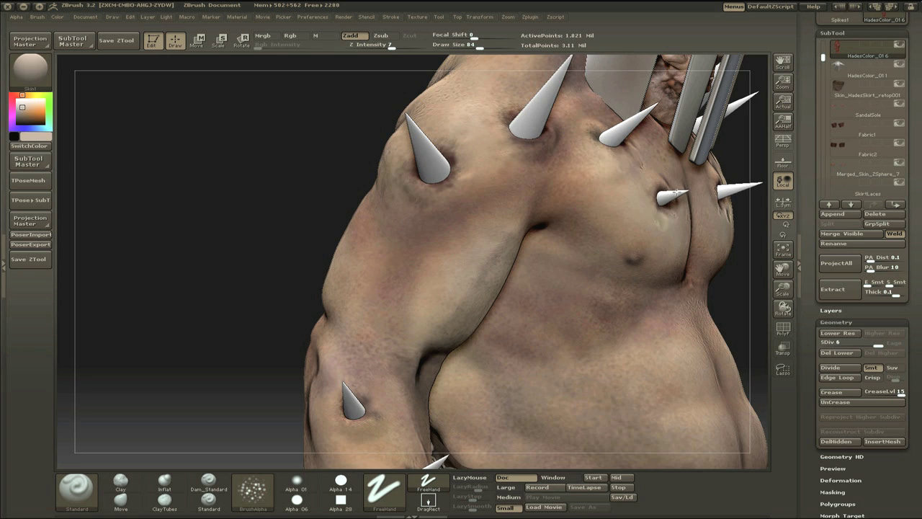
{"action": "left_click_drag", "start_coordinate": [288, 207], "coordinate": [245, 209]}
{"action": "left_click_drag", "start_coordinate": [439, 311], "coordinate": [362, 274], "text": "shift"}
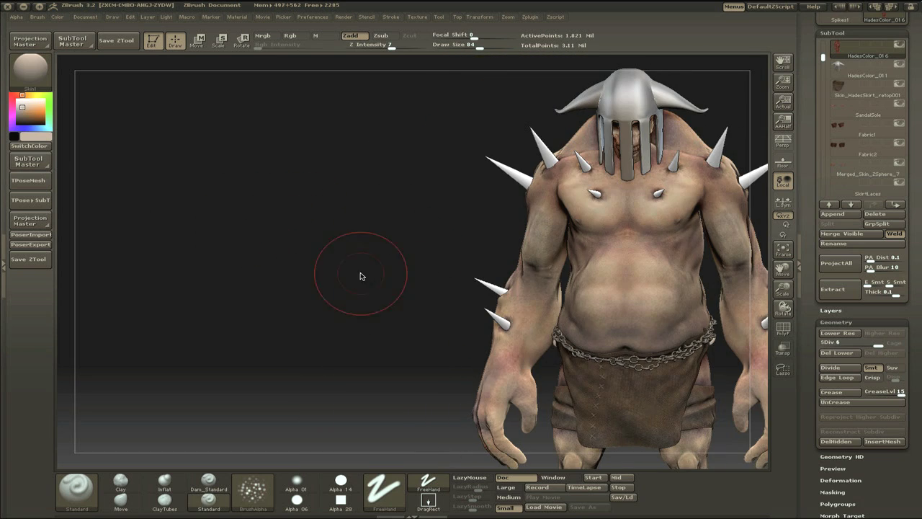
{"action": "mouse_move", "coordinate": [475, 325]}
{"action": "left_mouse_down"}
{"action": "mouse_move", "coordinate": [591, 260]}
{"action": "mouse_move", "coordinate": [706, 220]}
{"action": "mouse_move", "coordinate": [693, 230]}
{"action": "mouse_move", "coordinate": [361, 247]}
{"action": "mouse_move", "coordinate": [255, 294]}
{"action": "left_mouse_up"}
{"action": "left_click_drag", "start_coordinate": [648, 382], "coordinate": [195, 317], "text": "alt"}
{"action": "left_click_drag", "start_coordinate": [554, 303], "coordinate": [752, 152], "text": "shift"}
{"action": "left_click_drag", "start_coordinate": [751, 151], "coordinate": [292, 232], "text": "alt"}
{"action": "mouse_move", "coordinate": [344, 17]}
{"action": "left_click", "coordinate": [369, 54]}
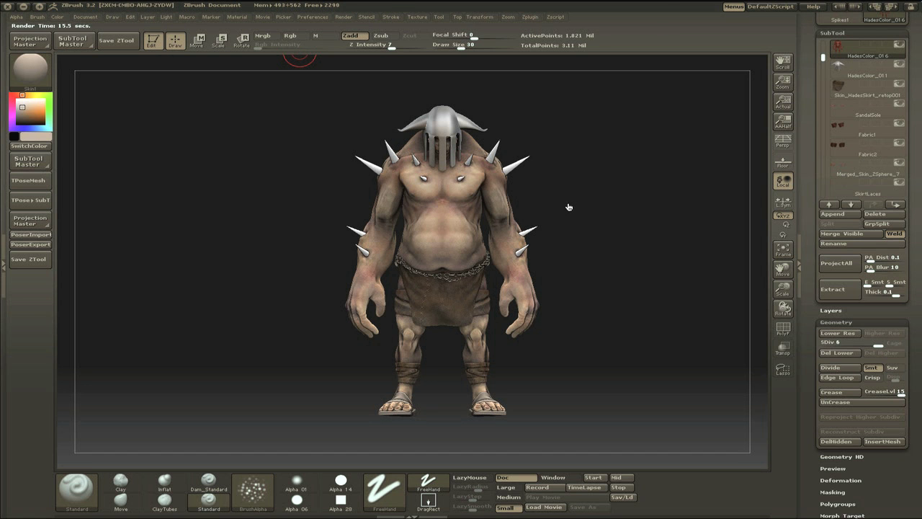
Step: Set the brush to paint Rgb only, without Zadd, at an Rgb intensity of 100
{"action": "left_click_drag", "start_coordinate": [577, 194], "coordinate": [552, 310], "text": "alt"}
{"action": "left_click_drag", "start_coordinate": [262, 243], "coordinate": [294, 317], "text": "alt"}
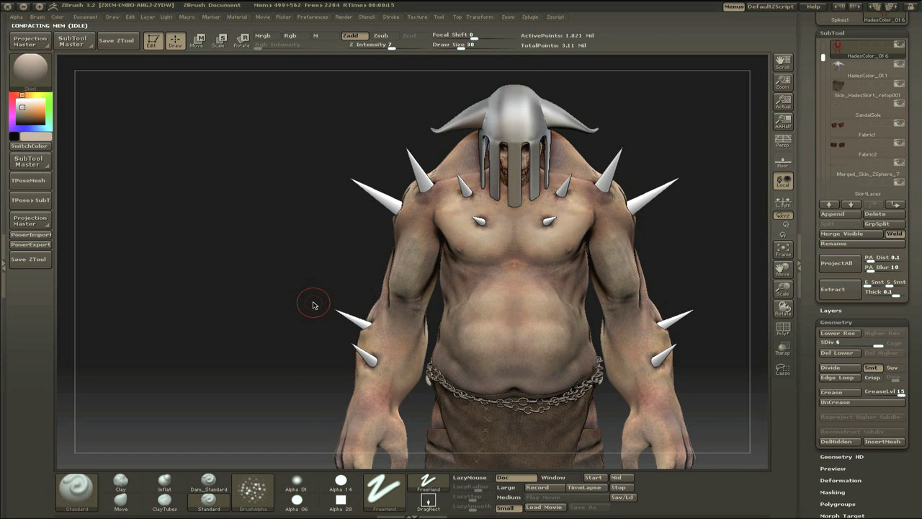
{"action": "mouse_move", "coordinate": [708, 242]}
{"action": "left_mouse_down", "text": "alt"}
{"action": "mouse_move", "coordinate": [719, 257]}
{"action": "mouse_move", "coordinate": [291, 204]}
{"action": "mouse_move", "coordinate": [190, 237]}
{"action": "left_mouse_up", "text": "alt"}
{"action": "left_click_drag", "start_coordinate": [632, 236], "coordinate": [649, 274]}
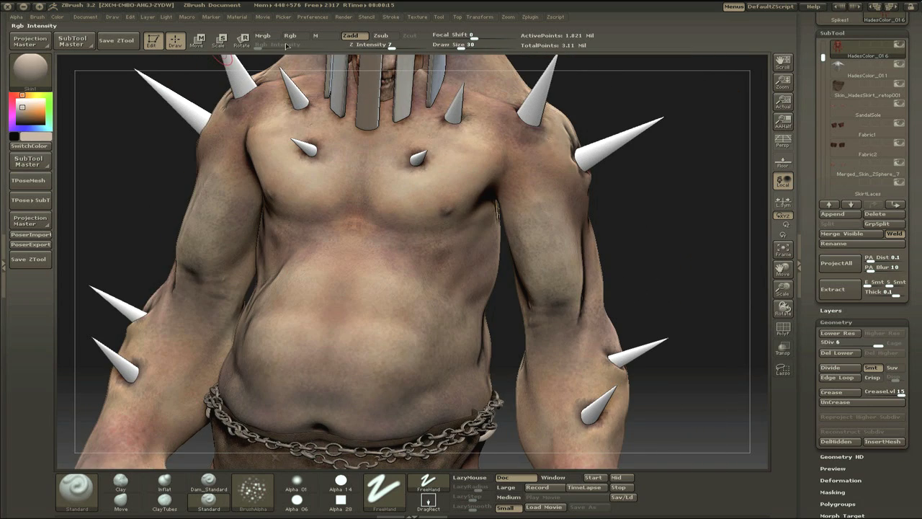
{"action": "left_click", "coordinate": [292, 36]}
{"action": "left_click", "coordinate": [353, 36]}
{"action": "left_click", "coordinate": [336, 46]}
Step: Try to fill the body with a single flat color
{"action": "left_click", "coordinate": [18, 100]}
{"action": "left_click", "coordinate": [36, 95]}
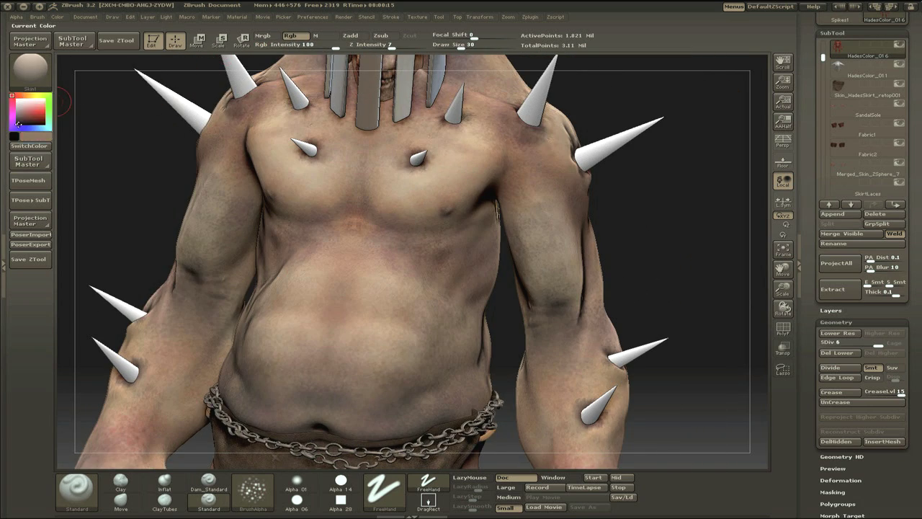
{"action": "left_click", "coordinate": [58, 17]}
{"action": "left_click", "coordinate": [89, 180]}
{"action": "mouse_move", "coordinate": [612, 225]}
{"action": "left_mouse_down", "text": "alt"}
{"action": "mouse_move", "coordinate": [540, 247]}
{"action": "mouse_move", "coordinate": [577, 249]}
{"action": "left_mouse_up", "text": "alt"}
{"action": "key", "text": "ctrl+z"}
Step: Set the brush up for sculpting in Zadd mode with draw size 11 and Z intensity 18
{"action": "mouse_move", "coordinate": [517, 258]}
{"action": "left_mouse_down", "text": "alt"}
{"action": "mouse_move", "coordinate": [647, 252]}
{"action": "mouse_move", "coordinate": [605, 296]}
{"action": "mouse_move", "coordinate": [541, 268]}
{"action": "mouse_move", "coordinate": [576, 269]}
{"action": "left_mouse_up", "text": "alt"}
{"action": "key", "text": "s"}
{"action": "left_click", "coordinate": [434, 312]}
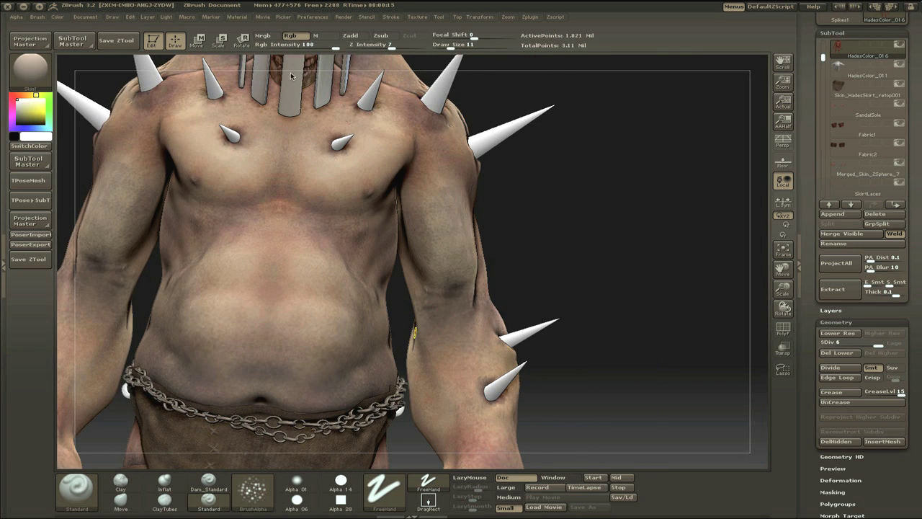
{"action": "key", "text": "u"}
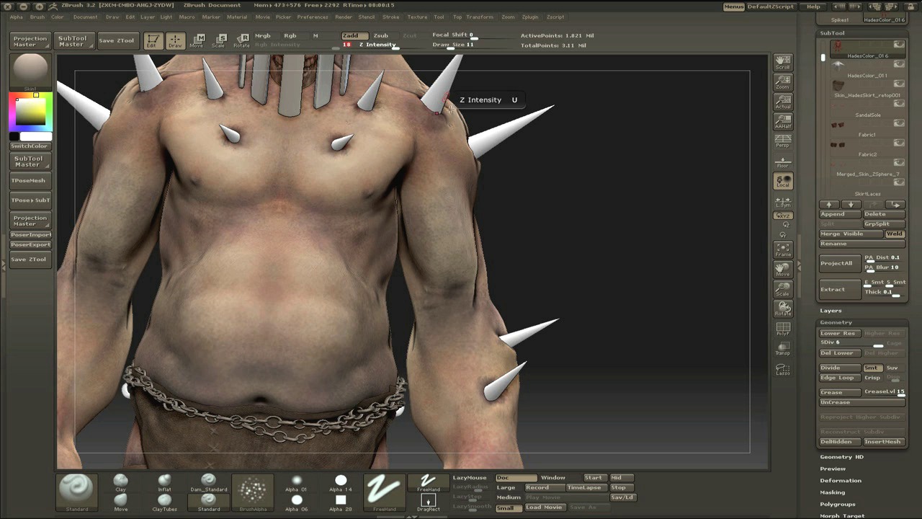
{"action": "left_click_drag", "start_coordinate": [545, 304], "coordinate": [469, 311]}
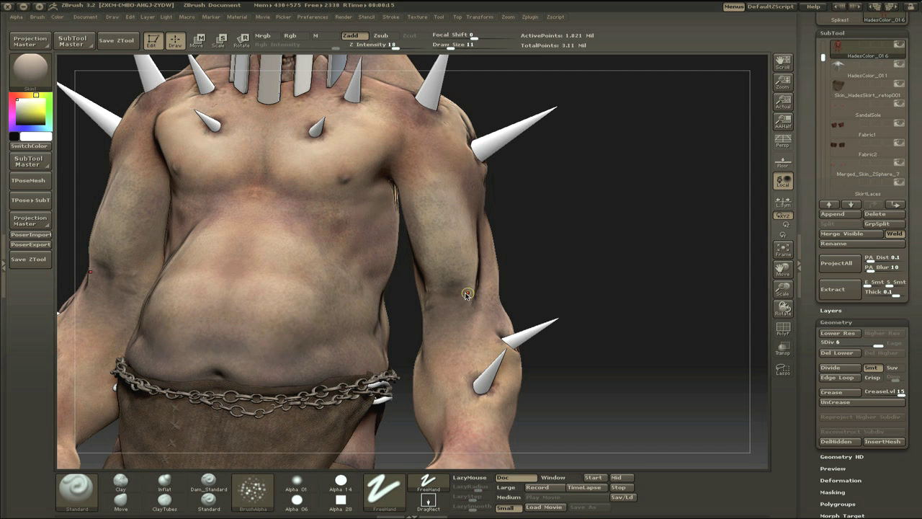
Step: Choose the Standard brush and turn its alpha off
{"action": "left_click", "coordinate": [209, 501]}
{"action": "left_click", "coordinate": [252, 492]}
{"action": "left_click", "coordinate": [297, 482]}
{"action": "left_click", "coordinate": [252, 491]}
{"action": "left_click", "coordinate": [36, 328]}
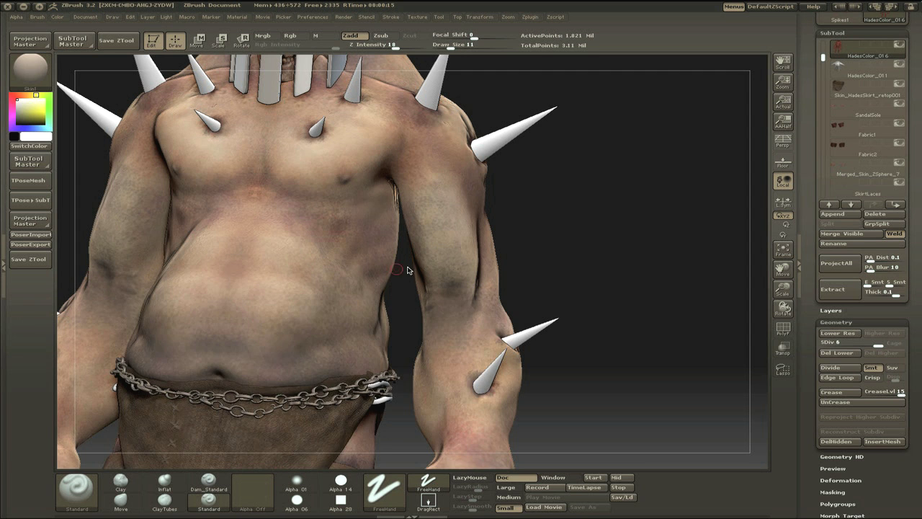
Step: Choose the Dam_Standard brush with Alpha 58 at draw size 92 and turn symmetry off for the character's back
{"action": "left_click_drag", "start_coordinate": [527, 292], "coordinate": [278, 333]}
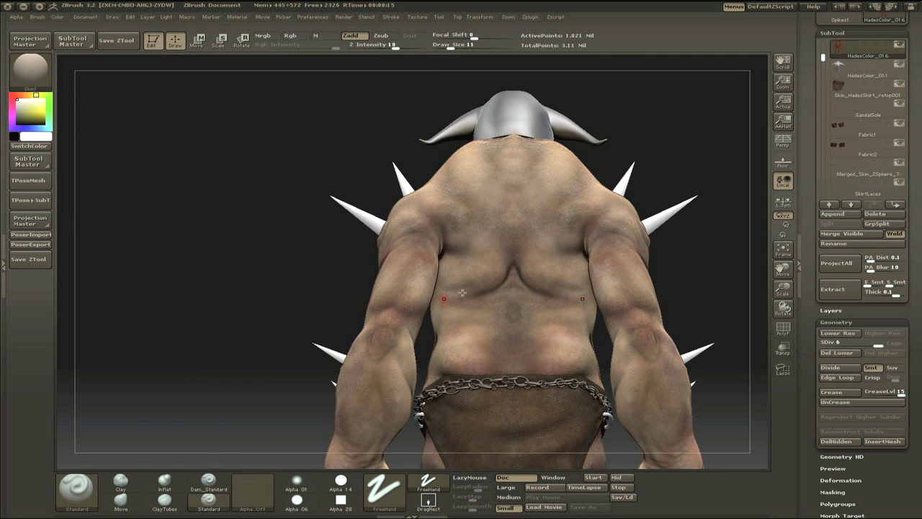
{"action": "left_click", "coordinate": [208, 482]}
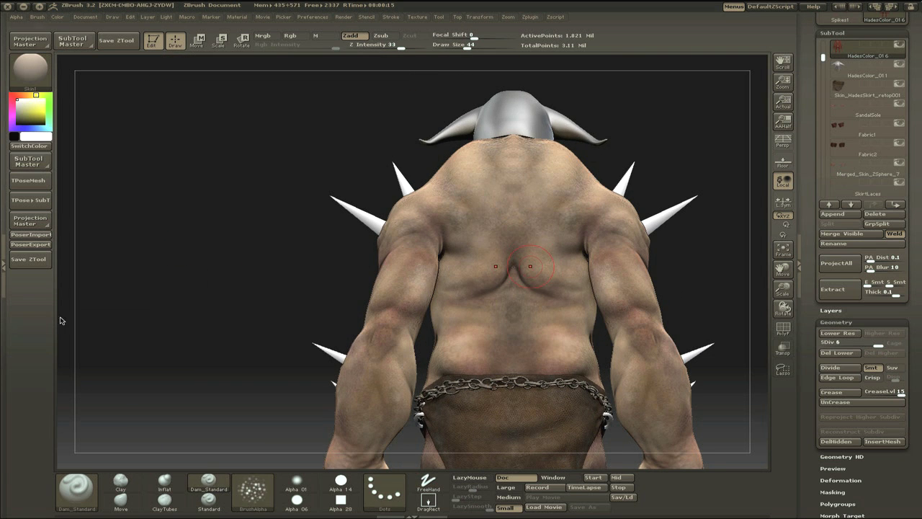
{"action": "left_click", "coordinate": [252, 492]}
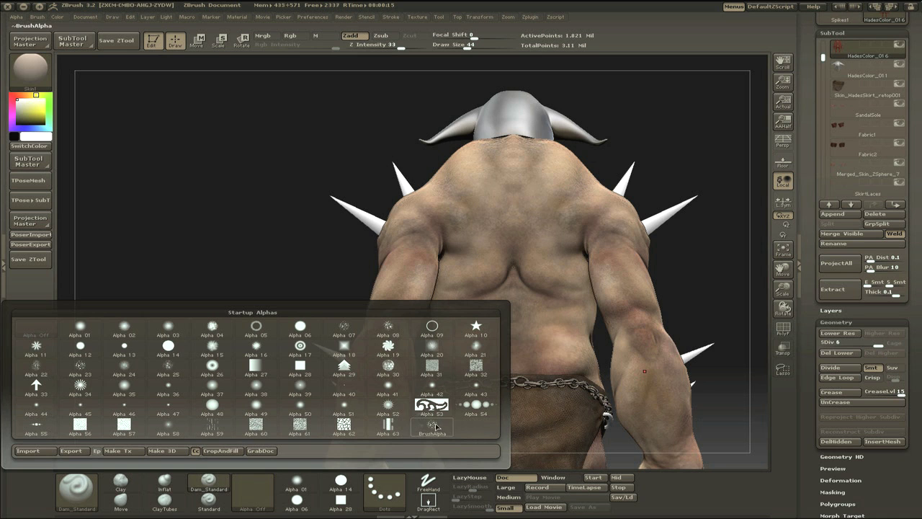
{"action": "left_click", "coordinate": [345, 387]}
{"action": "left_click", "coordinate": [252, 492]}
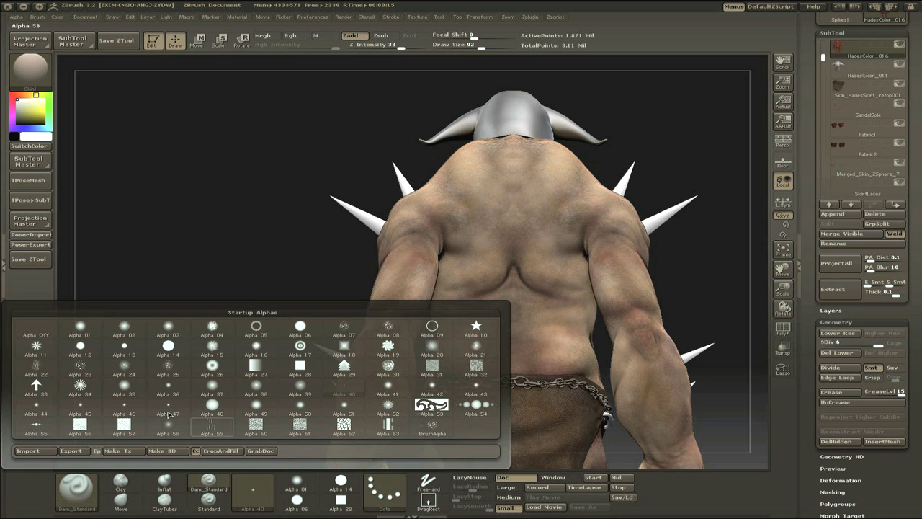
{"action": "left_click", "coordinate": [168, 424]}
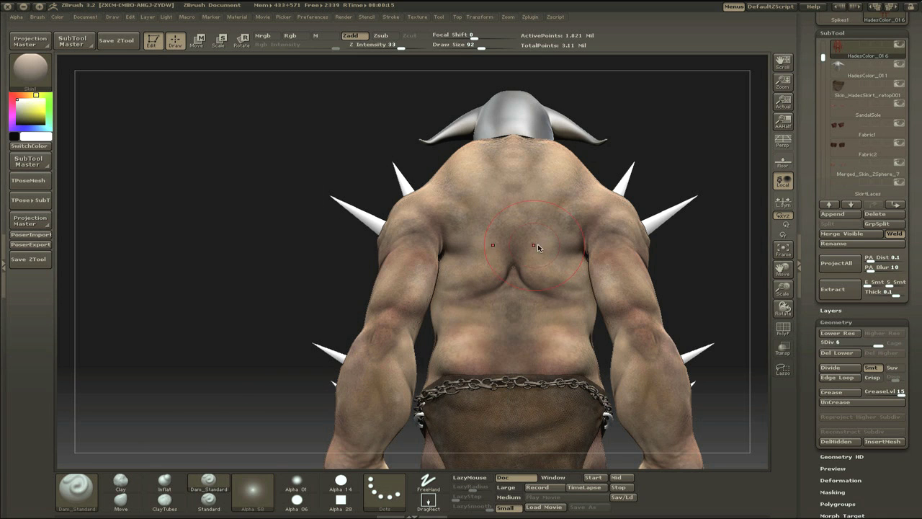
{"action": "key", "text": "x"}
Step: Try carving creases across the middle of the upper back
{"action": "left_click_drag", "start_coordinate": [557, 180], "coordinate": [490, 279]}
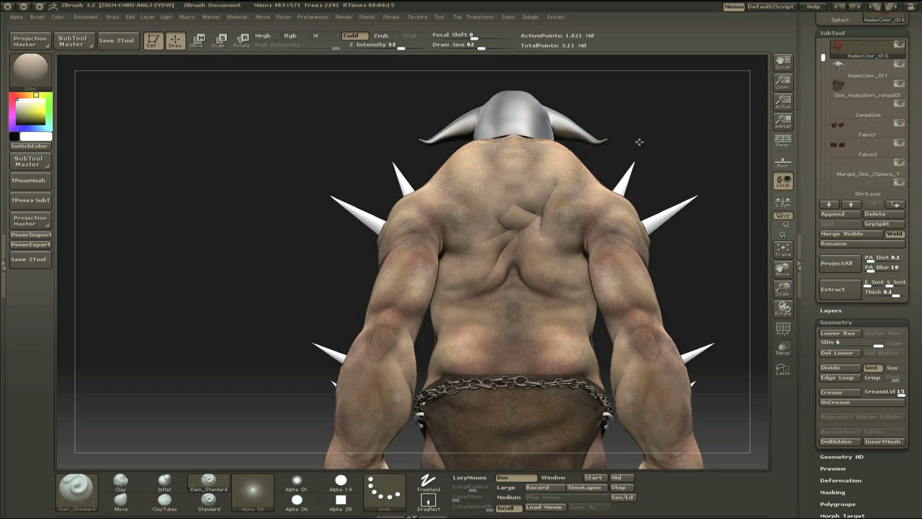
{"action": "left_click_drag", "start_coordinate": [639, 142], "coordinate": [681, 147]}
{"action": "key", "text": "ctrl+z"}
{"action": "key", "text": "ctrl+z"}
{"action": "key", "text": "ctrl+z"}
{"action": "key", "text": "ctrl+z"}
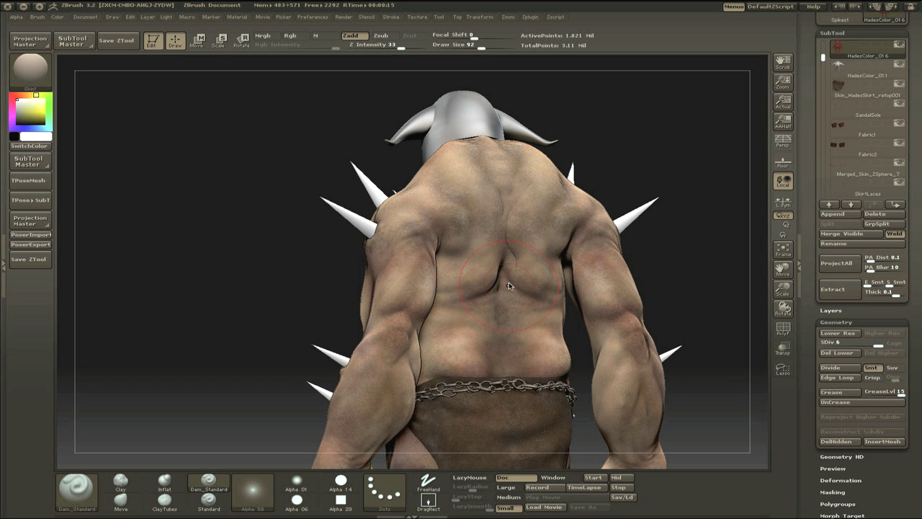
Step: Carve curved creases around the character's left shoulder blade with the Dam_Standard brush
{"action": "mouse_move", "coordinate": [477, 243]}
{"action": "left_mouse_down"}
{"action": "mouse_move", "coordinate": [536, 203]}
{"action": "mouse_move", "coordinate": [518, 211]}
{"action": "mouse_move", "coordinate": [603, 208]}
{"action": "mouse_move", "coordinate": [315, 209]}
{"action": "mouse_move", "coordinate": [519, 219]}
{"action": "left_mouse_up"}
{"action": "left_click_drag", "start_coordinate": [580, 214], "coordinate": [505, 245]}
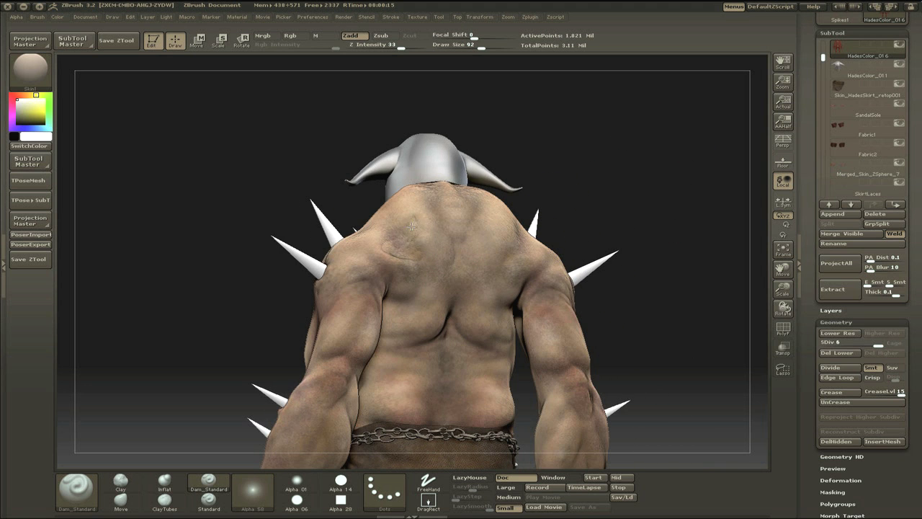
{"action": "mouse_move", "coordinate": [245, 211]}
{"action": "left_mouse_down"}
{"action": "mouse_move", "coordinate": [217, 208]}
{"action": "mouse_move", "coordinate": [536, 284]}
{"action": "mouse_move", "coordinate": [437, 237]}
{"action": "mouse_move", "coordinate": [409, 235]}
{"action": "mouse_move", "coordinate": [403, 252]}
{"action": "mouse_move", "coordinate": [412, 250]}
{"action": "left_mouse_up"}
{"action": "left_click_drag", "start_coordinate": [613, 155], "coordinate": [490, 191]}
{"action": "mouse_move", "coordinate": [395, 258]}
{"action": "left_mouse_down"}
{"action": "mouse_move", "coordinate": [302, 241]}
{"action": "mouse_move", "coordinate": [413, 231]}
{"action": "left_mouse_up"}
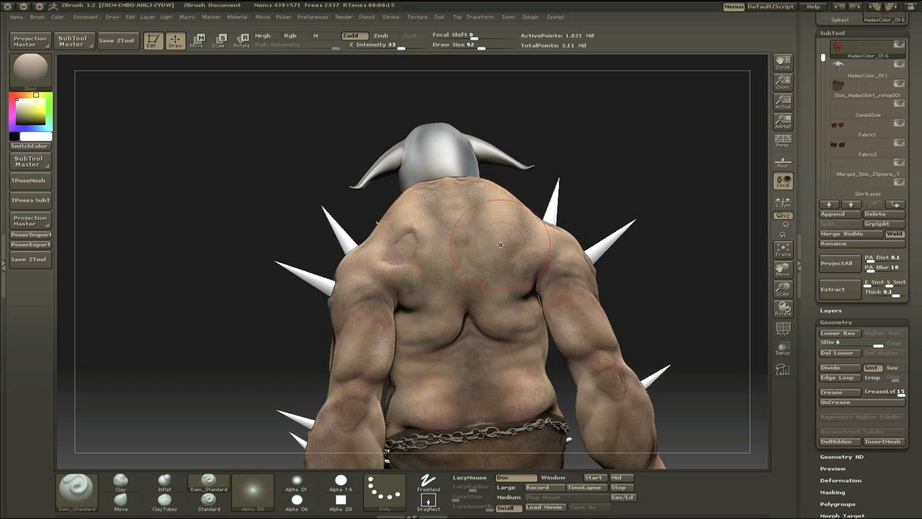
{"action": "left_click_drag", "start_coordinate": [613, 189], "coordinate": [569, 171]}
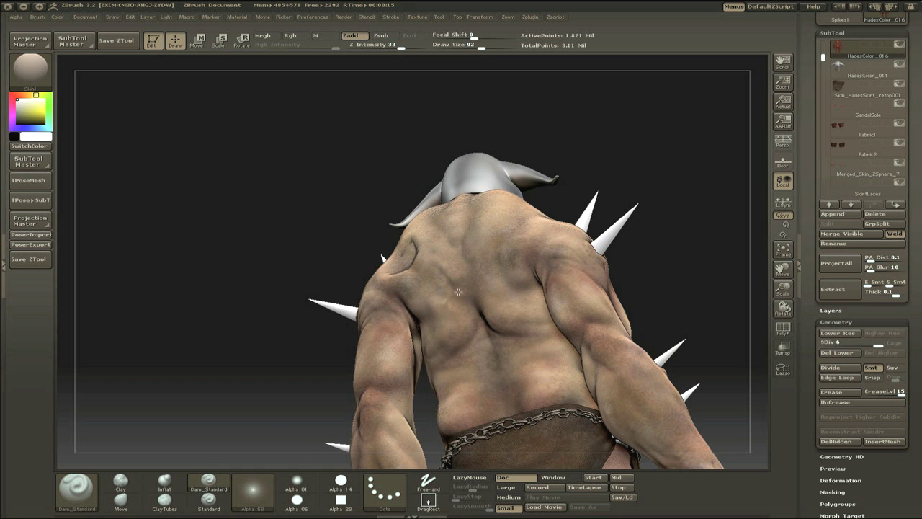
{"action": "left_click", "coordinate": [446, 279]}
{"action": "left_click_drag", "start_coordinate": [634, 180], "coordinate": [590, 188]}
Step: Switch to the Standard brush with the FreeHand stroke and Alpha 08, and dab texture onto the left shoulder blade
{"action": "left_click", "coordinate": [209, 500]}
{"action": "left_click", "coordinate": [428, 481]}
{"action": "left_click", "coordinate": [253, 492]}
{"action": "left_click", "coordinate": [344, 328]}
{"action": "left_click", "coordinate": [269, 485]}
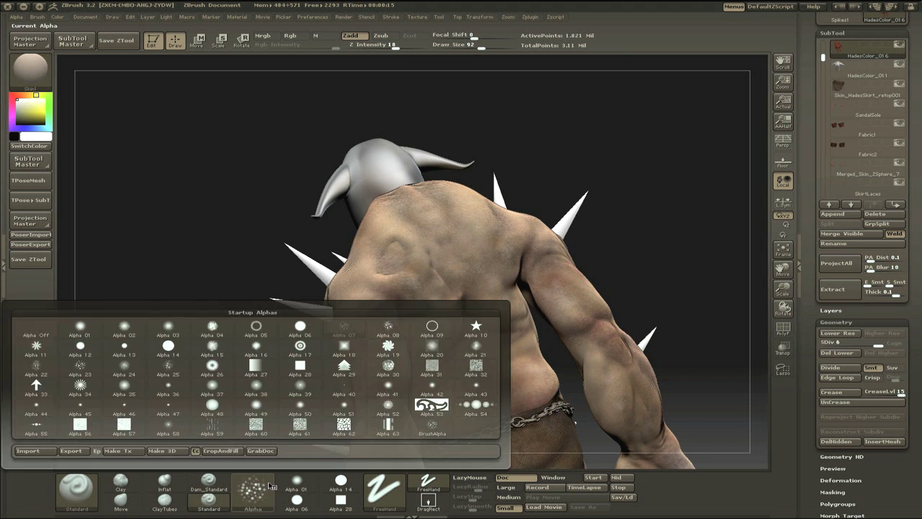
{"action": "left_click", "coordinate": [387, 326]}
{"action": "left_click", "coordinate": [389, 261]}
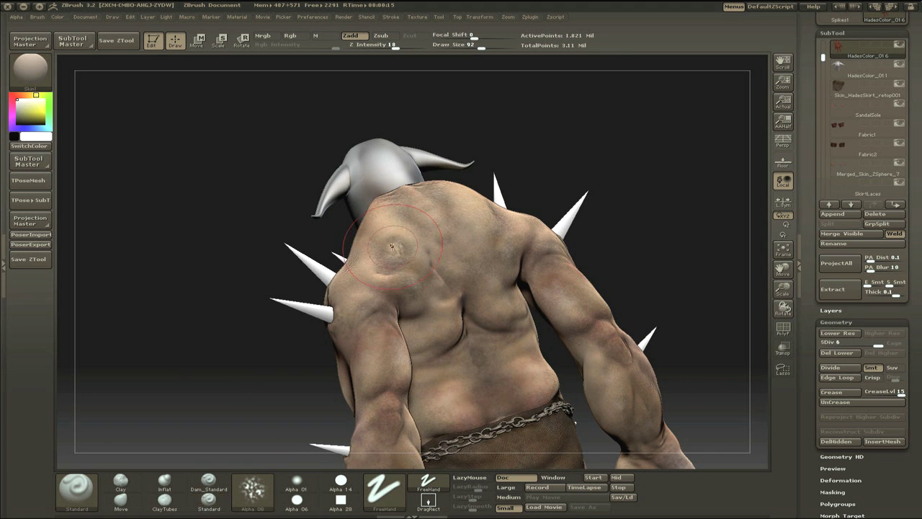
Step: Try dabbing rough Alpha 08 texture beside the left shoulder blade with the Standard brush at draw size 54
{"action": "key", "text": "s"}
{"action": "left_click", "coordinate": [381, 250]}
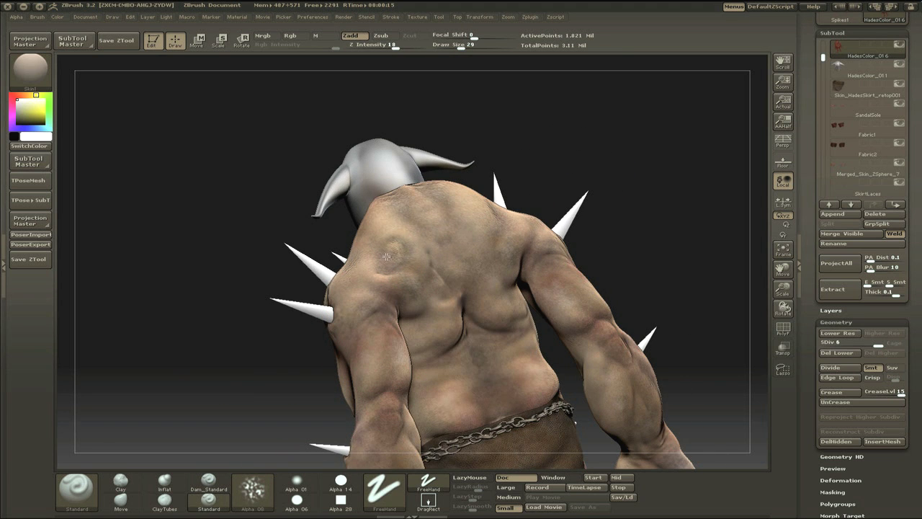
{"action": "mouse_move", "coordinate": [633, 159]}
{"action": "left_mouse_down"}
{"action": "mouse_move", "coordinate": [519, 245]}
{"action": "mouse_move", "coordinate": [435, 282]}
{"action": "left_mouse_up"}
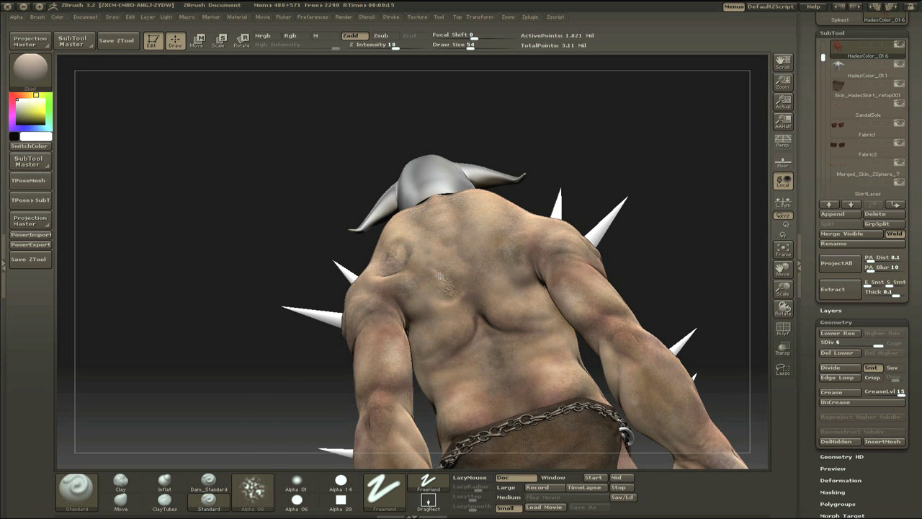
{"action": "left_click", "coordinate": [438, 287]}
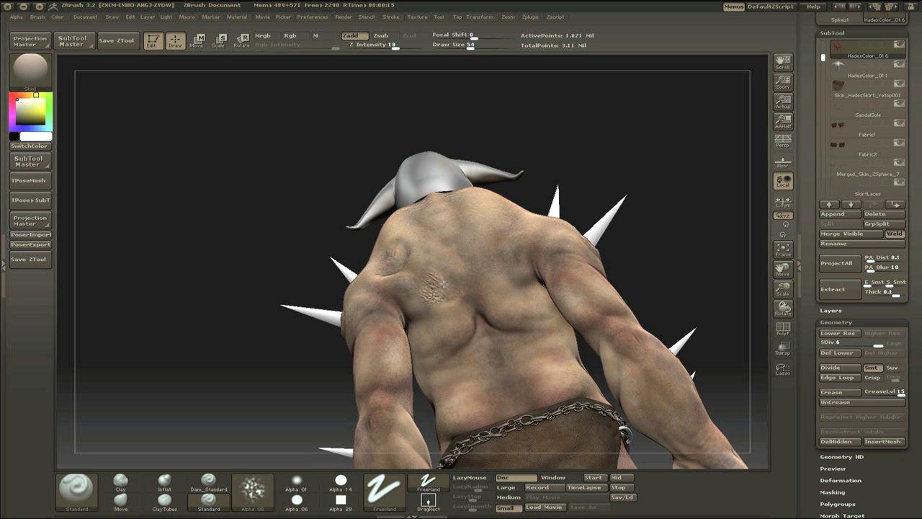
{"action": "mouse_move", "coordinate": [268, 288]}
{"action": "left_mouse_down"}
{"action": "mouse_move", "coordinate": [278, 329]}
{"action": "mouse_move", "coordinate": [369, 265]}
{"action": "left_mouse_up"}
{"action": "mouse_move", "coordinate": [235, 258]}
{"action": "left_mouse_down"}
{"action": "mouse_move", "coordinate": [586, 247]}
{"action": "mouse_move", "coordinate": [295, 267]}
{"action": "left_mouse_up"}
Step: Try painting a red patch on the left shoulder blade in Rgb mode, using the Color Spray stroke and Alpha 07
{"action": "left_click", "coordinate": [14, 95]}
{"action": "left_click", "coordinate": [44, 112]}
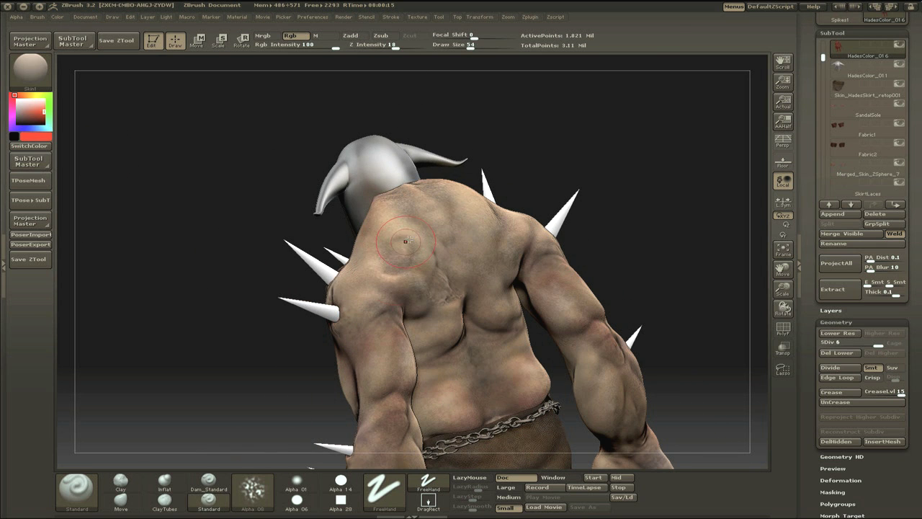
{"action": "left_click", "coordinate": [384, 491]}
{"action": "mouse_move", "coordinate": [398, 262]}
{"action": "left_mouse_down"}
{"action": "mouse_move", "coordinate": [401, 249]}
{"action": "mouse_move", "coordinate": [406, 259]}
{"action": "left_mouse_up"}
{"action": "left_click", "coordinate": [428, 341]}
{"action": "left_click", "coordinate": [252, 492]}
{"action": "left_click", "coordinate": [344, 328]}
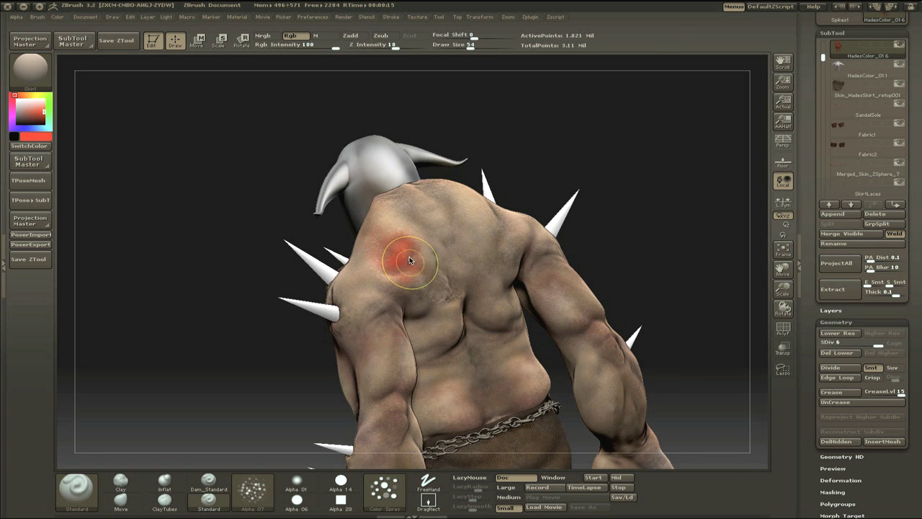
Step: Try blending the red patch with a sampled skin tone and a darker brown at draw size 23
{"action": "left_click_drag", "start_coordinate": [470, 47], "coordinate": [457, 47]}
{"action": "key", "text": "c"}
{"action": "key", "text": "c"}
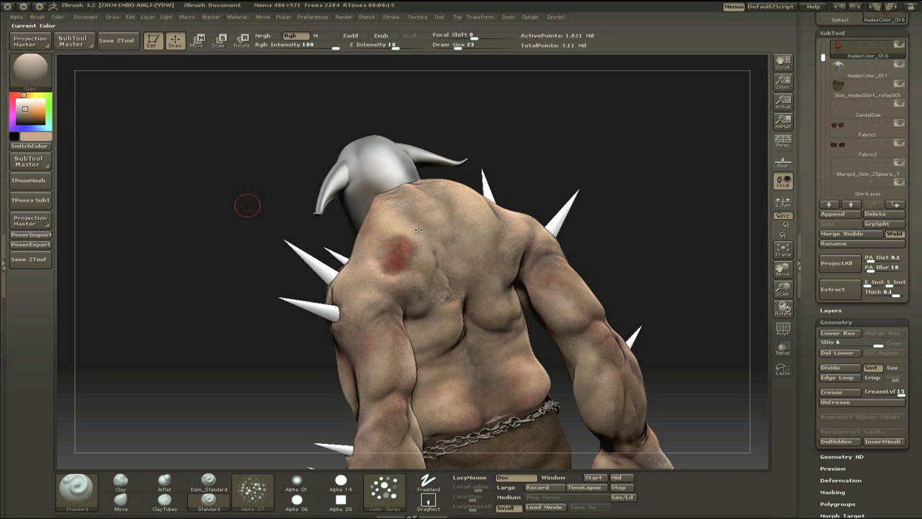
{"action": "left_click", "coordinate": [30, 121]}
{"action": "mouse_move", "coordinate": [405, 235]}
{"action": "left_mouse_down"}
{"action": "mouse_move", "coordinate": [409, 251]}
{"action": "mouse_move", "coordinate": [397, 259]}
{"action": "left_mouse_up"}
Step: Examine the character's back up close and the whole figure from behind and from the front
{"action": "left_click_drag", "start_coordinate": [559, 180], "coordinate": [501, 180]}
{"action": "mouse_move", "coordinate": [544, 220]}
{"action": "left_mouse_down"}
{"action": "mouse_move", "coordinate": [647, 200]}
{"action": "mouse_move", "coordinate": [497, 177]}
{"action": "mouse_move", "coordinate": [553, 212]}
{"action": "left_mouse_up"}
{"action": "key", "text": "shift+f"}
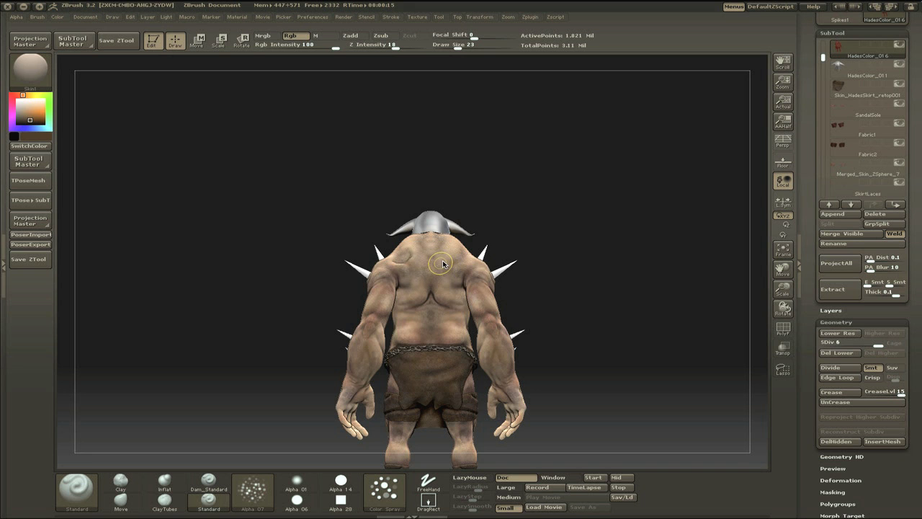
{"action": "left_click_drag", "start_coordinate": [606, 207], "coordinate": [542, 221]}
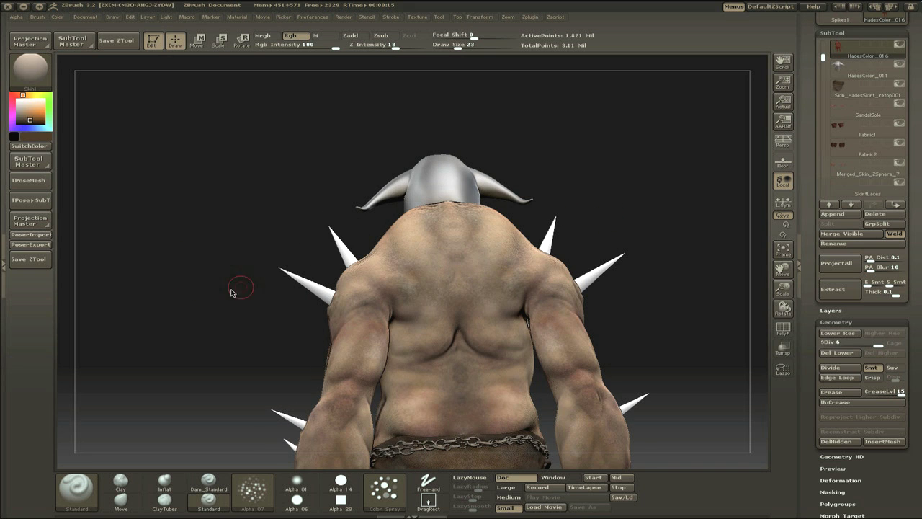
{"action": "left_click_drag", "start_coordinate": [225, 291], "coordinate": [181, 256]}
{"action": "left_click_drag", "start_coordinate": [188, 254], "coordinate": [478, 239]}
{"action": "key", "text": "f"}
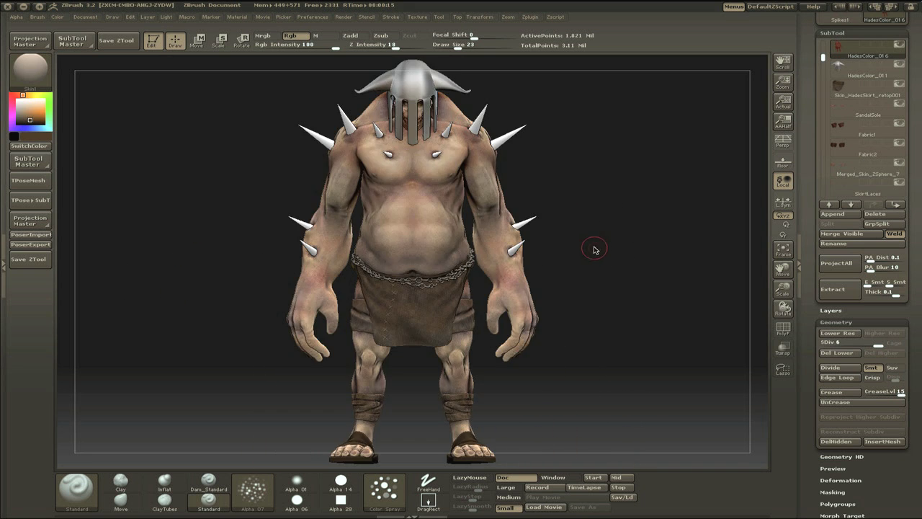
{"action": "left_click_drag", "start_coordinate": [638, 251], "coordinate": [649, 235]}
Step: Isolate the HadesColor_016 body with its polyframe on and compare its mesh at subdivision levels 6 and 1
{"action": "left_click", "coordinate": [824, 344]}
{"action": "left_click", "coordinate": [899, 44]}
{"action": "left_click", "coordinate": [784, 329]}
{"action": "left_click_drag", "start_coordinate": [659, 266], "coordinate": [858, 343]}
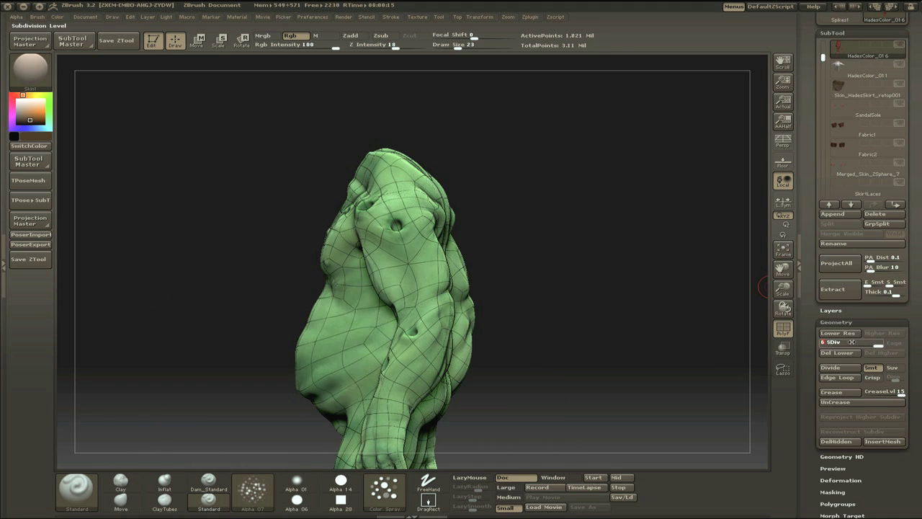
{"action": "left_click_drag", "start_coordinate": [624, 319], "coordinate": [693, 297]}
{"action": "left_click_drag", "start_coordinate": [847, 343], "coordinate": [812, 340]}
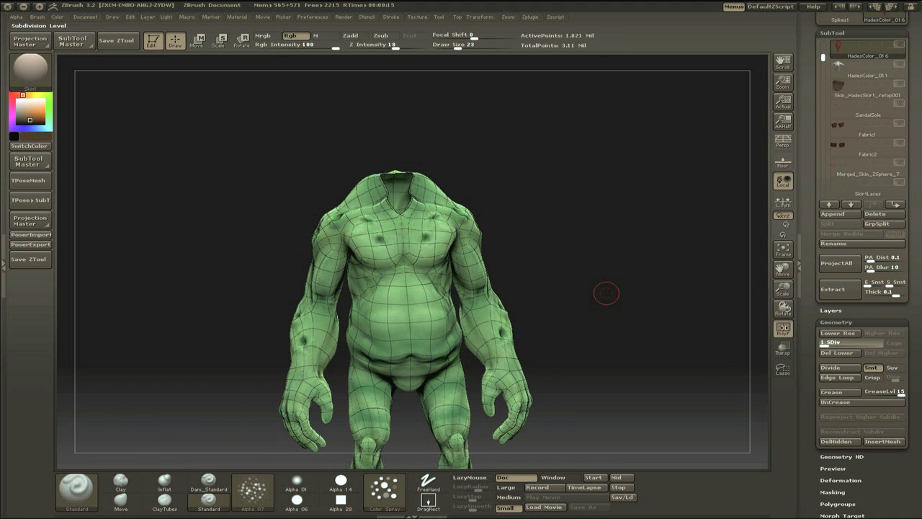
{"action": "key", "text": "shift+f"}
Step: Show the skirt subtool at subdivision level 6, and return the HadesColor_016 body to level 6
{"action": "left_click", "coordinate": [864, 91]}
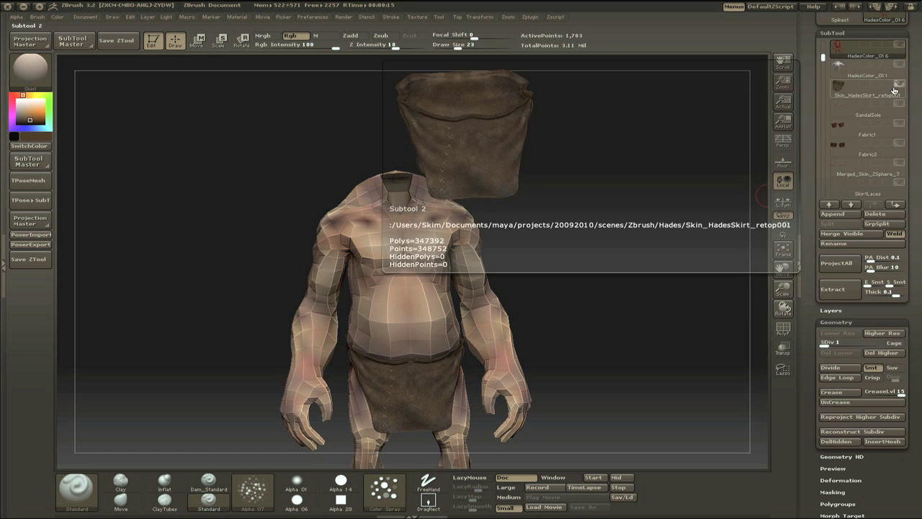
{"action": "left_click_drag", "start_coordinate": [725, 158], "coordinate": [655, 231]}
{"action": "left_click_drag", "start_coordinate": [826, 342], "coordinate": [889, 341]}
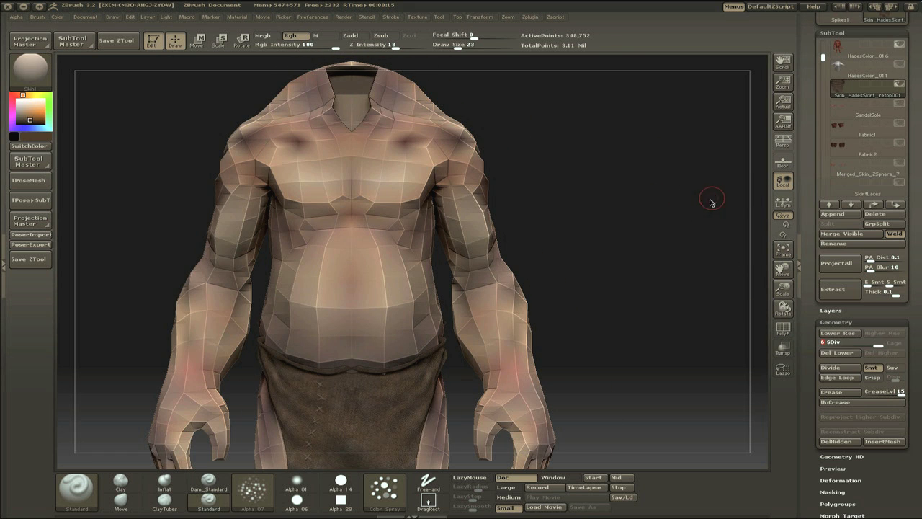
{"action": "left_click", "coordinate": [872, 54]}
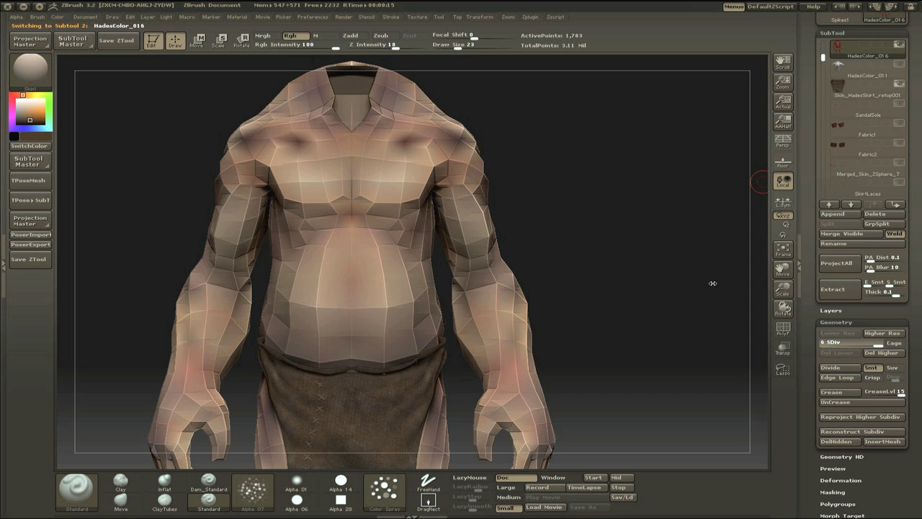
Step: Save the active tool as HadesColor_017
{"action": "key", "text": "ctrl+s"}
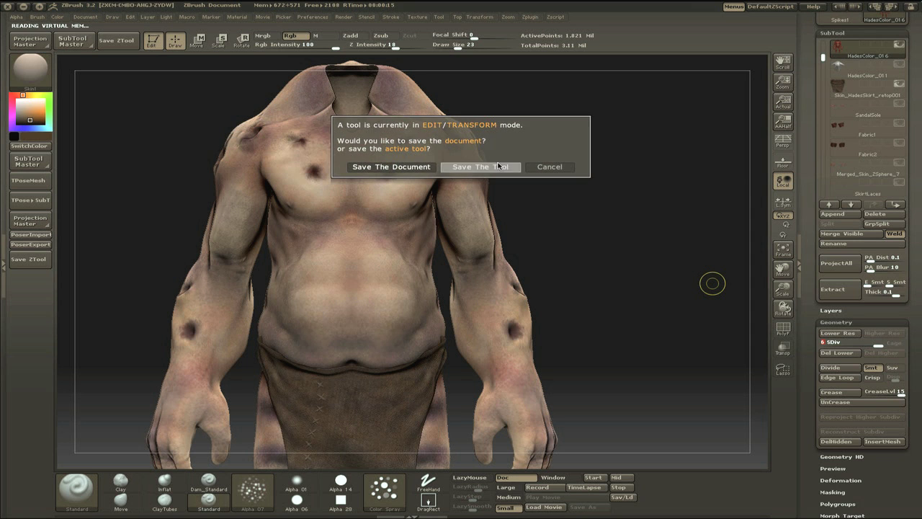
{"action": "left_click", "coordinate": [481, 167]}
{"action": "key", "text": "Return"}
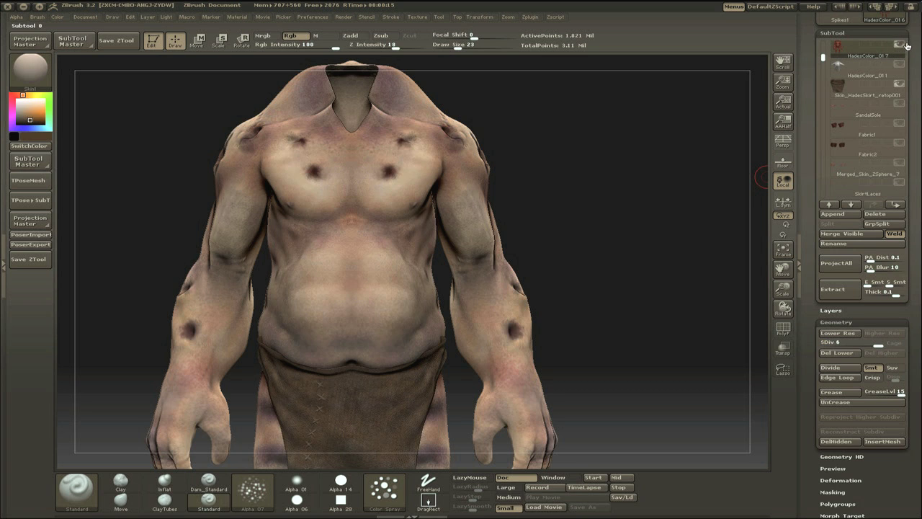
Step: Make all subtools visible around the HadesColor_017 body and frame the whole character from the front
{"action": "left_click", "coordinate": [899, 45]}
{"action": "mouse_move", "coordinate": [898, 46]}
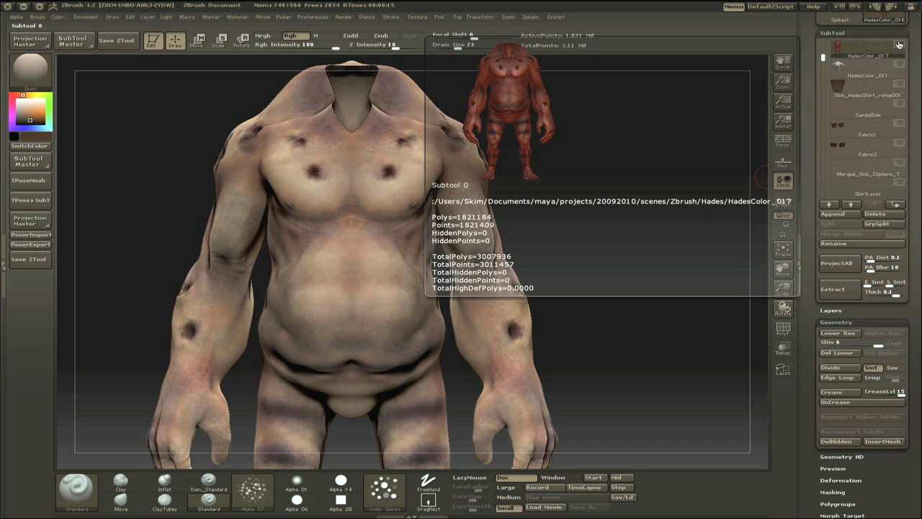
{"action": "left_click", "coordinate": [898, 45], "text": "shift"}
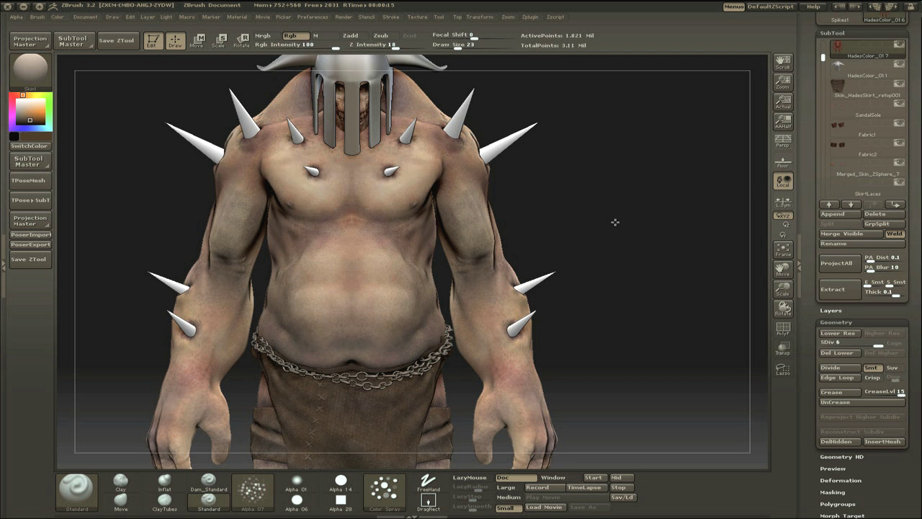
{"action": "key", "text": "f"}
{"action": "key", "text": "f"}
{"action": "left_click_drag", "start_coordinate": [618, 235], "coordinate": [433, 150]}
Step: Select the Skin1 material for the character's body
{"action": "left_click", "coordinate": [41, 85]}
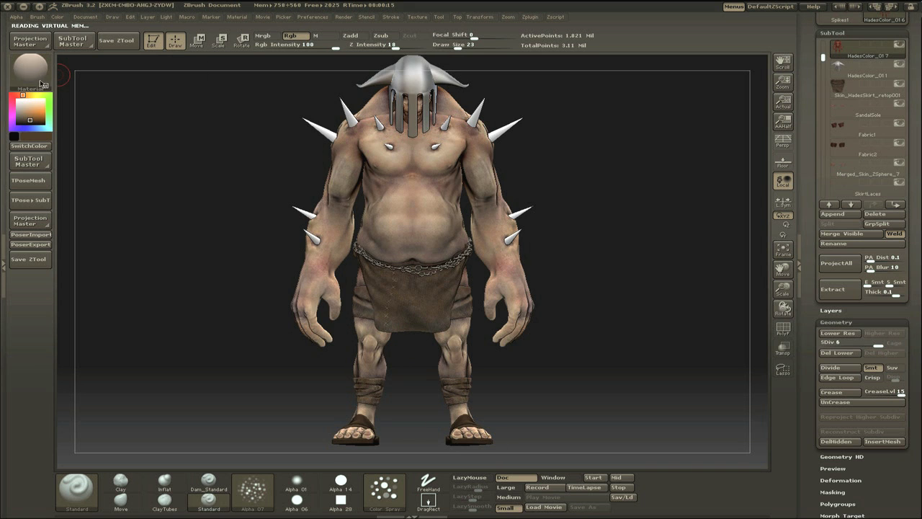
{"action": "left_click", "coordinate": [78, 83]}
{"action": "left_click", "coordinate": [36, 75]}
{"action": "left_click", "coordinate": [379, 153]}
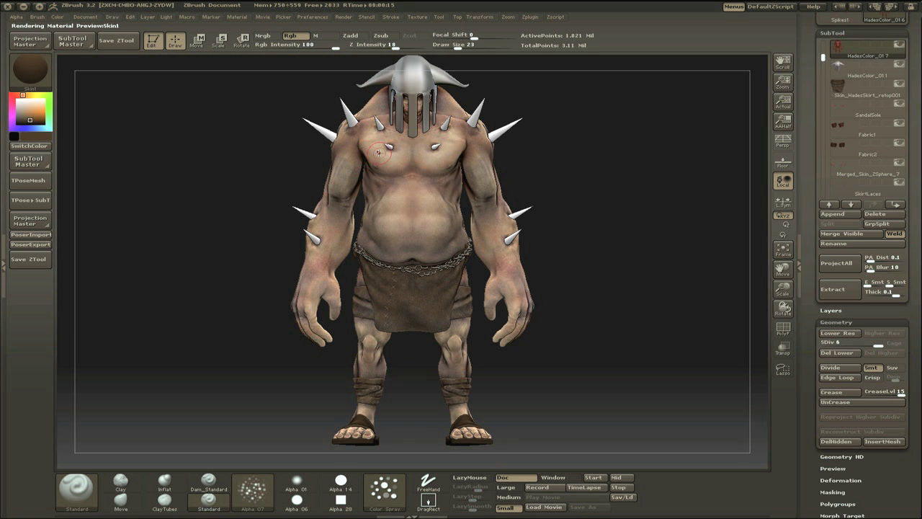
Step: Examine the complete character from the front, back and side
{"action": "left_click_drag", "start_coordinate": [193, 136], "coordinate": [601, 250]}
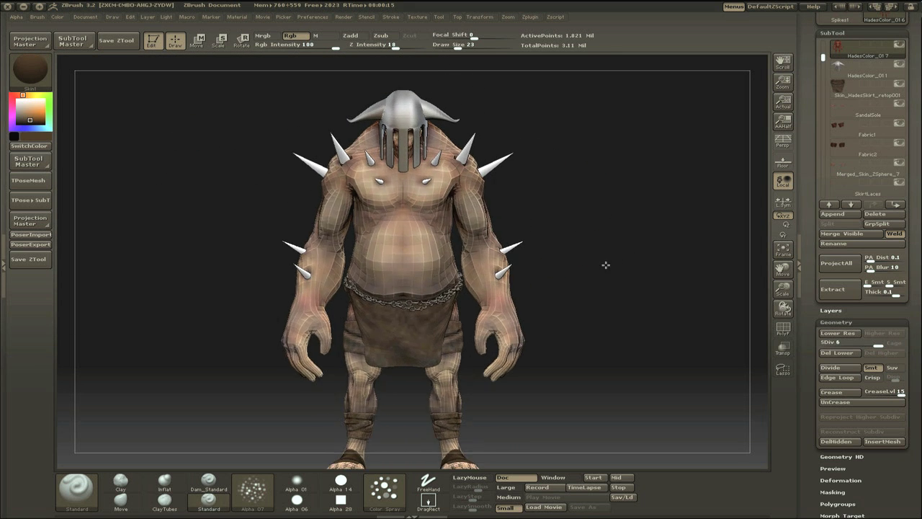
{"action": "left_click_drag", "start_coordinate": [606, 265], "coordinate": [748, 192]}
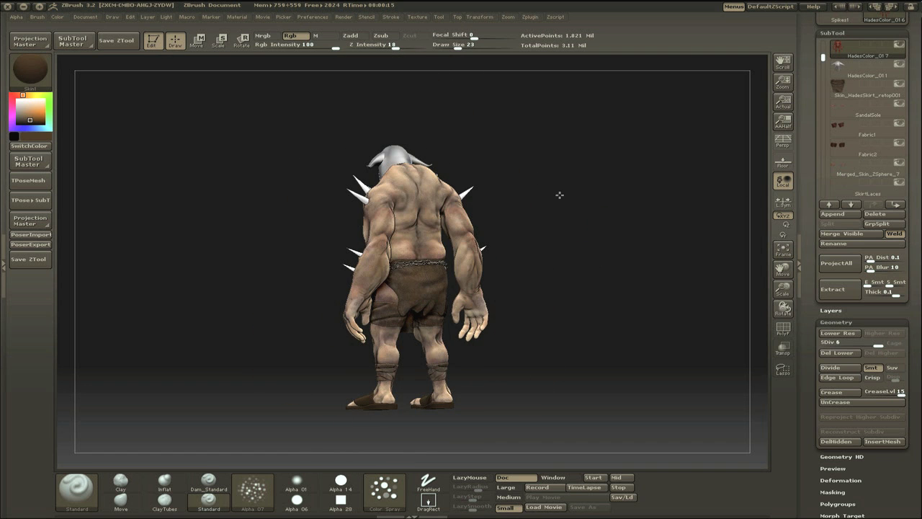
{"action": "key", "text": "f"}
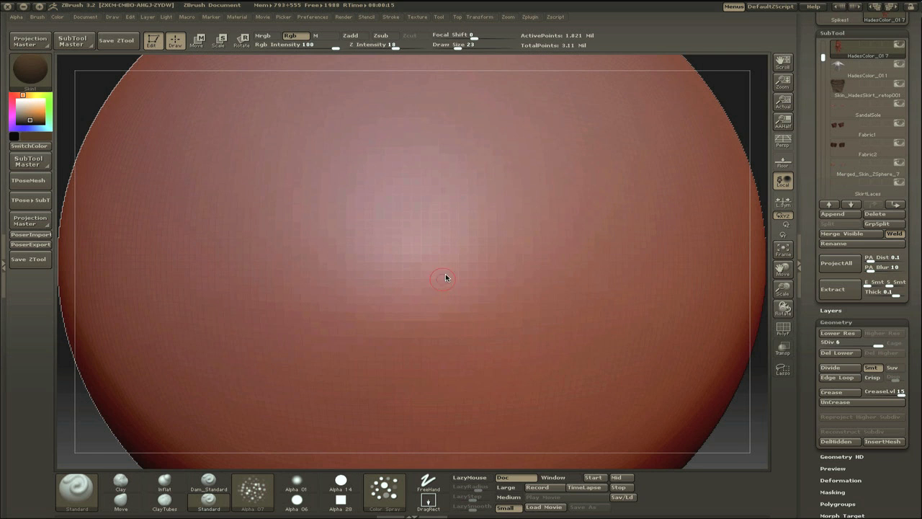
{"action": "key", "text": "f"}
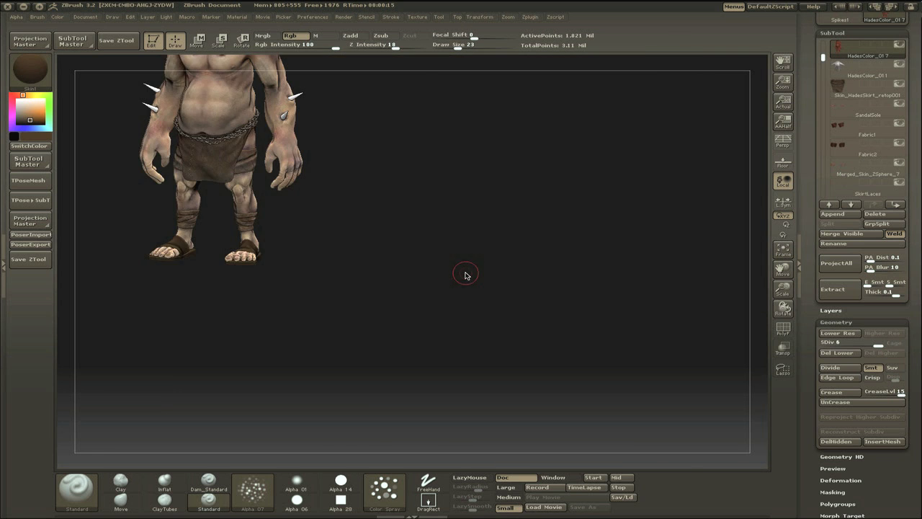
{"action": "key", "text": "f"}
{"action": "left_click_drag", "start_coordinate": [608, 201], "coordinate": [633, 212], "text": "shift"}
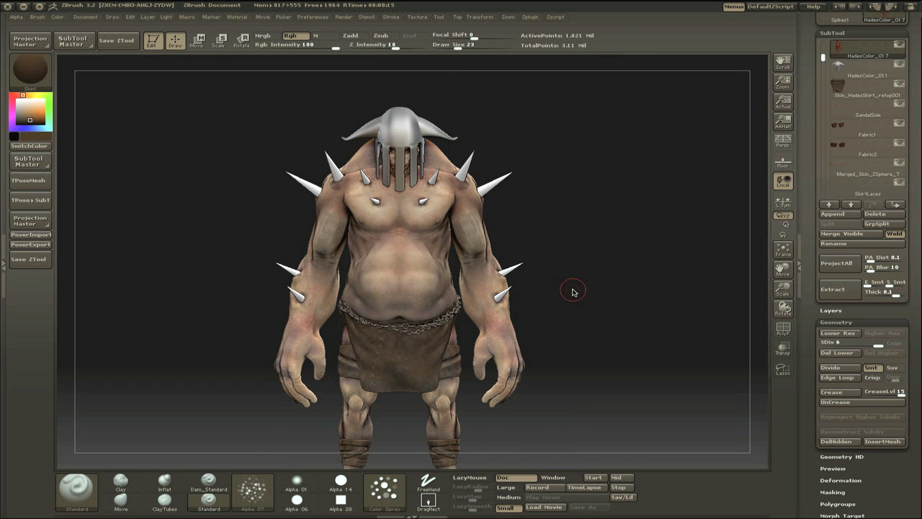
{"action": "left_click_drag", "start_coordinate": [573, 291], "coordinate": [665, 216]}
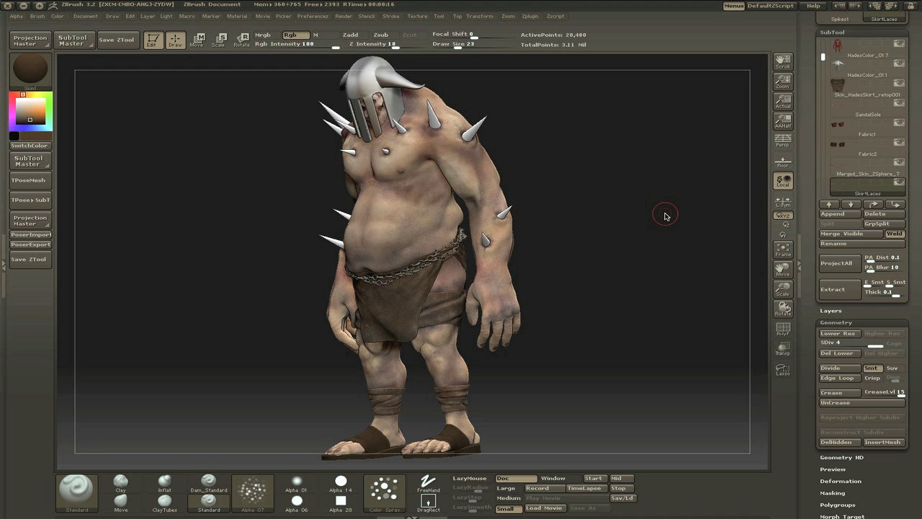
{"action": "left_click_drag", "start_coordinate": [628, 196], "coordinate": [572, 203]}
Step: Isolate the SkirtLaces subtool and frame one pair of laces
{"action": "left_click", "coordinate": [900, 184]}
{"action": "key", "text": "f"}
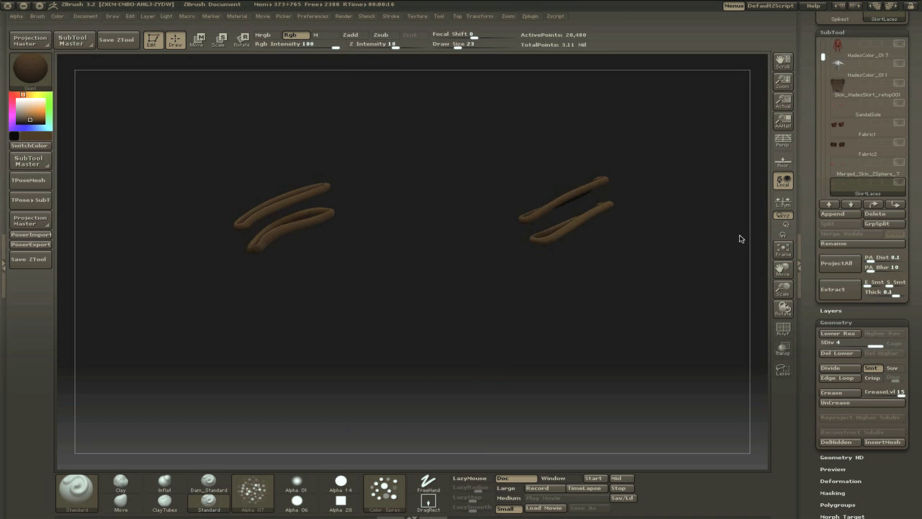
{"action": "left_click_drag", "start_coordinate": [741, 239], "coordinate": [441, 161]}
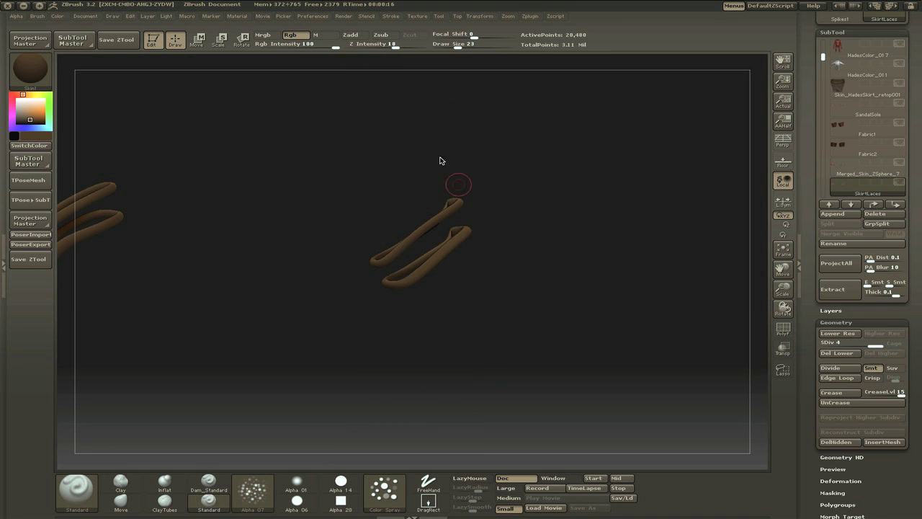
Step: Color the laces at subdivision level 5 with an image texture, using the DragRect stroke, no alpha and white as the color
{"action": "left_click", "coordinate": [422, 18]}
{"action": "left_click", "coordinate": [487, 115]}
{"action": "left_click", "coordinate": [253, 492]}
{"action": "left_click", "coordinate": [253, 491]}
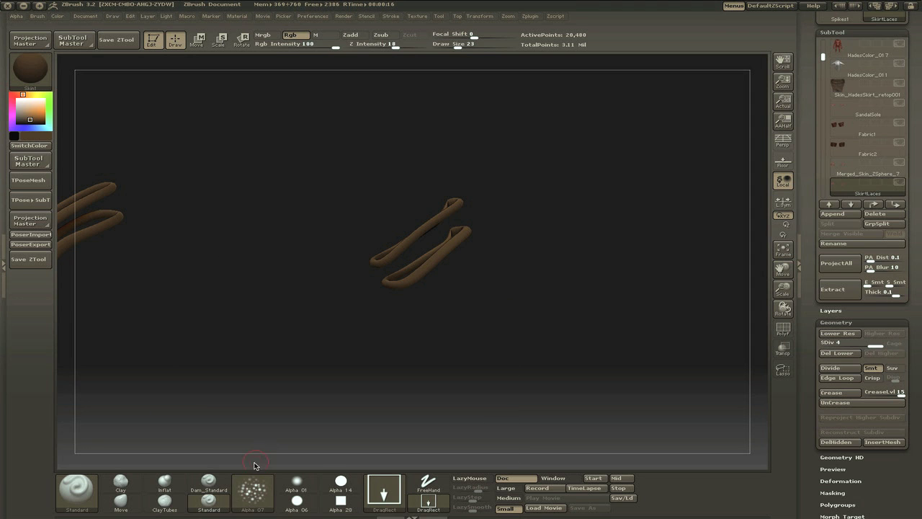
{"action": "left_click", "coordinate": [253, 491]}
{"action": "key", "text": "ctrl+z"}
{"action": "mouse_move", "coordinate": [579, 324]}
{"action": "left_mouse_down"}
{"action": "mouse_move", "coordinate": [502, 313]}
{"action": "mouse_move", "coordinate": [427, 252]}
{"action": "mouse_move", "coordinate": [444, 221]}
{"action": "mouse_move", "coordinate": [447, 234]}
{"action": "mouse_move", "coordinate": [355, 260]}
{"action": "left_mouse_up"}
{"action": "left_click", "coordinate": [17, 99]}
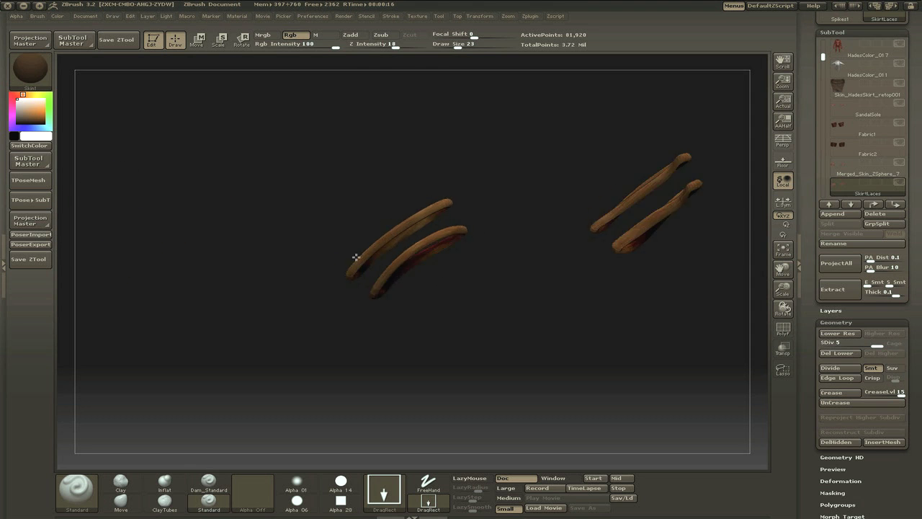
Step: Choose the Black_Jean_Cloth texture, set Rgb Intensity to 11 and stamp it over the laces
{"action": "left_click", "coordinate": [424, 19]}
{"action": "left_click", "coordinate": [447, 70]}
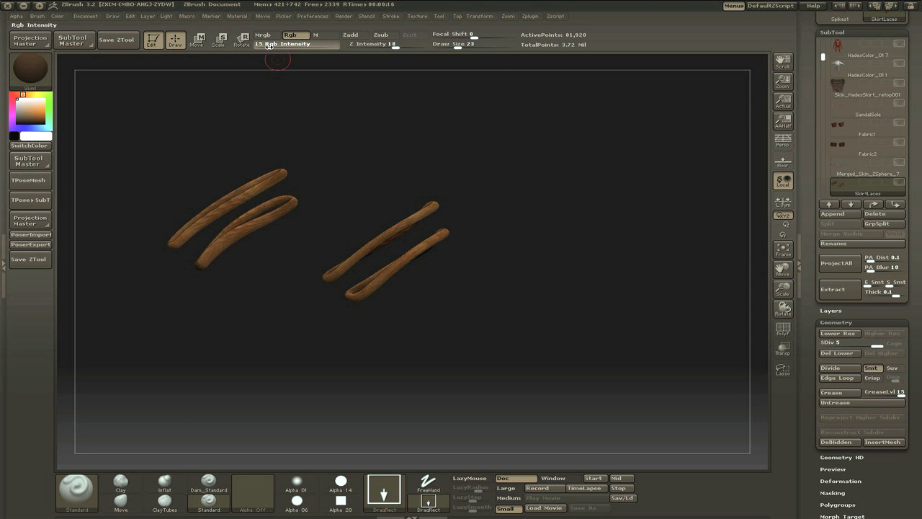
{"action": "left_click_drag", "start_coordinate": [269, 47], "coordinate": [266, 46]}
{"action": "left_click_drag", "start_coordinate": [413, 291], "coordinate": [426, 320]}
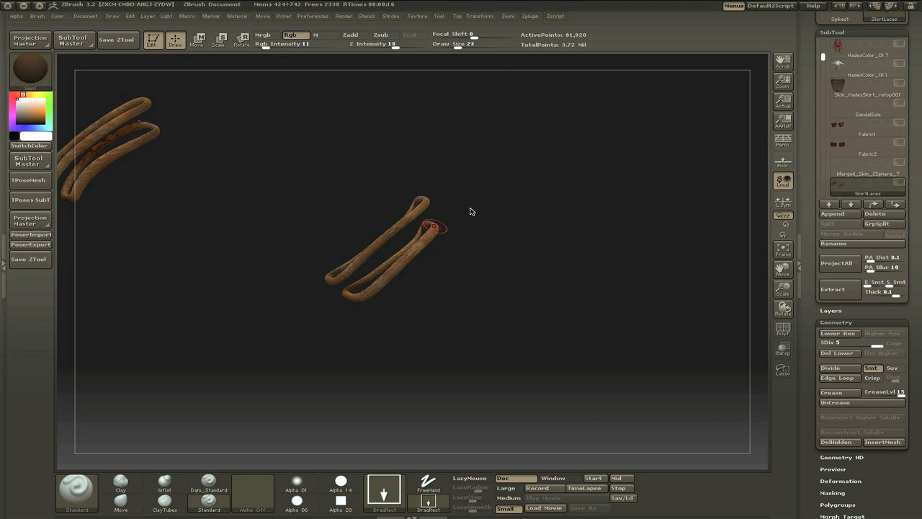
{"action": "left_click_drag", "start_coordinate": [471, 211], "coordinate": [494, 202]}
Step: Stamp Texture 18 onto the laces at Rgb Intensity 22 to add grey staining
{"action": "left_click", "coordinate": [417, 16]}
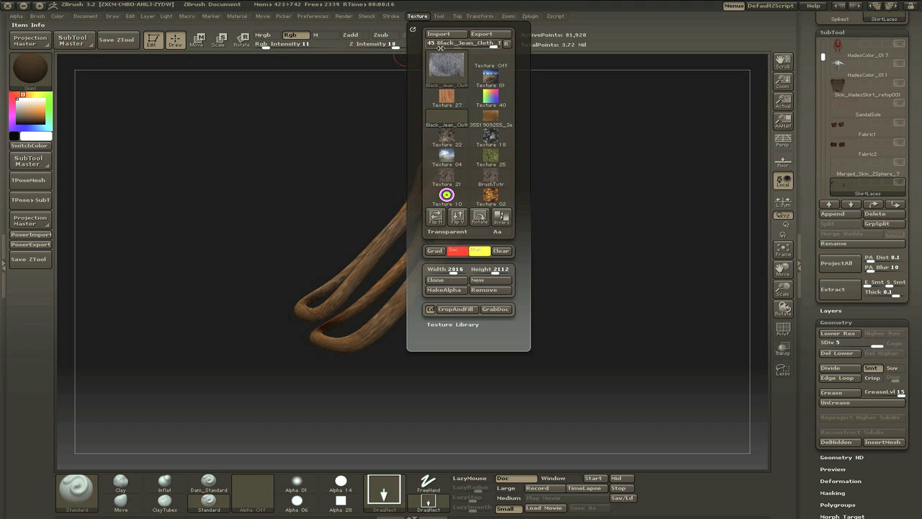
{"action": "left_click", "coordinate": [491, 136]}
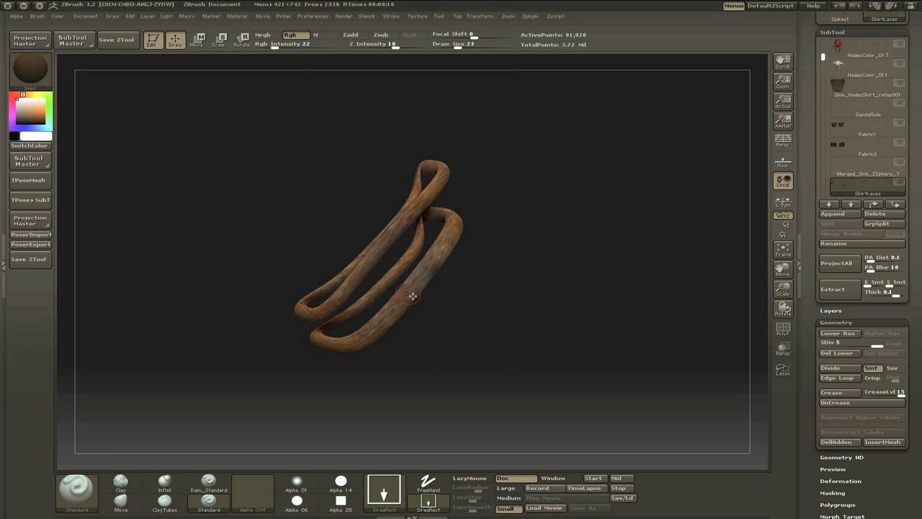
{"action": "left_click_drag", "start_coordinate": [410, 296], "coordinate": [379, 61]}
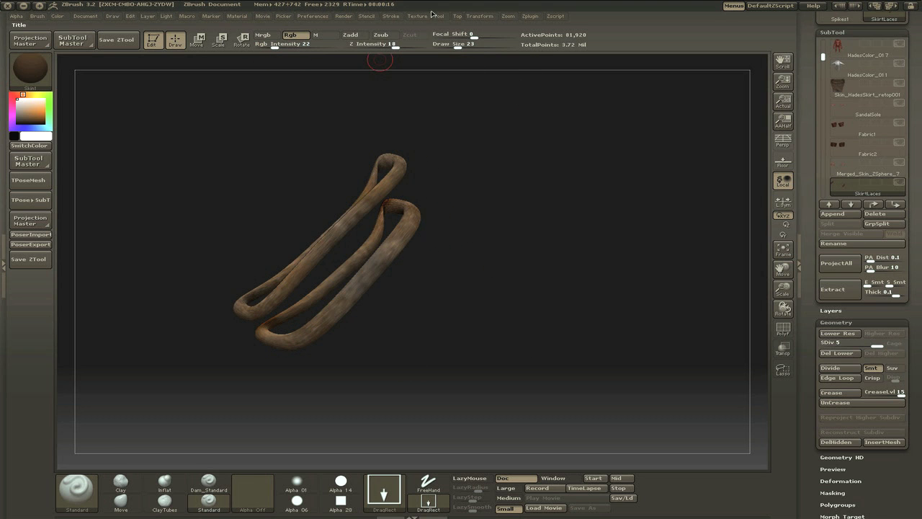
Step: Darken the laces with black FreeHand strokes using Alpha 07 and no texture, at Rgb Intensity 55 and Draw Size 138
{"action": "left_click", "coordinate": [434, 15]}
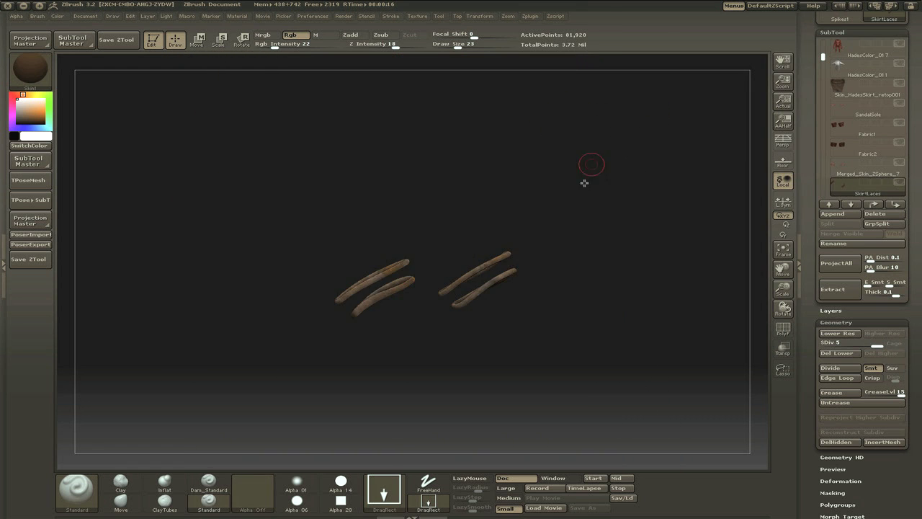
{"action": "left_click_drag", "start_coordinate": [584, 183], "coordinate": [576, 248], "text": "alt"}
{"action": "left_click", "coordinate": [303, 35]}
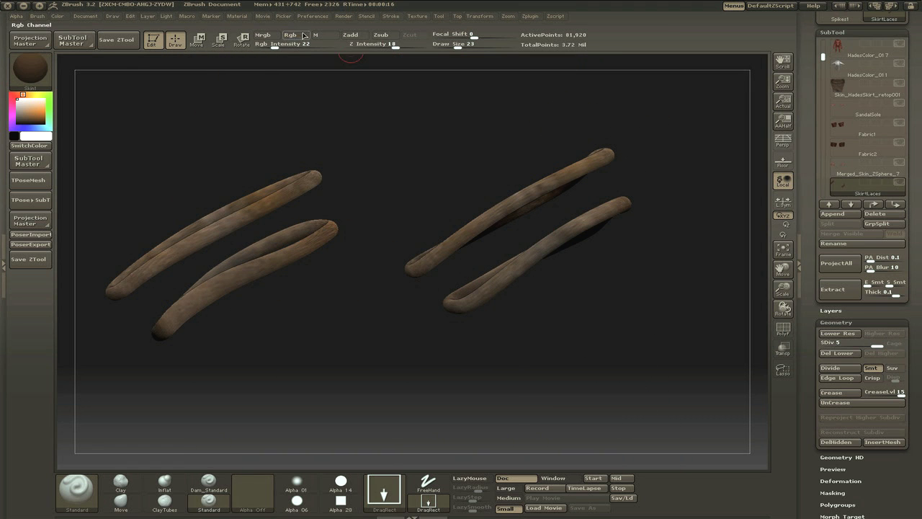
{"action": "left_click", "coordinate": [252, 493]}
{"action": "left_click", "coordinate": [330, 330]}
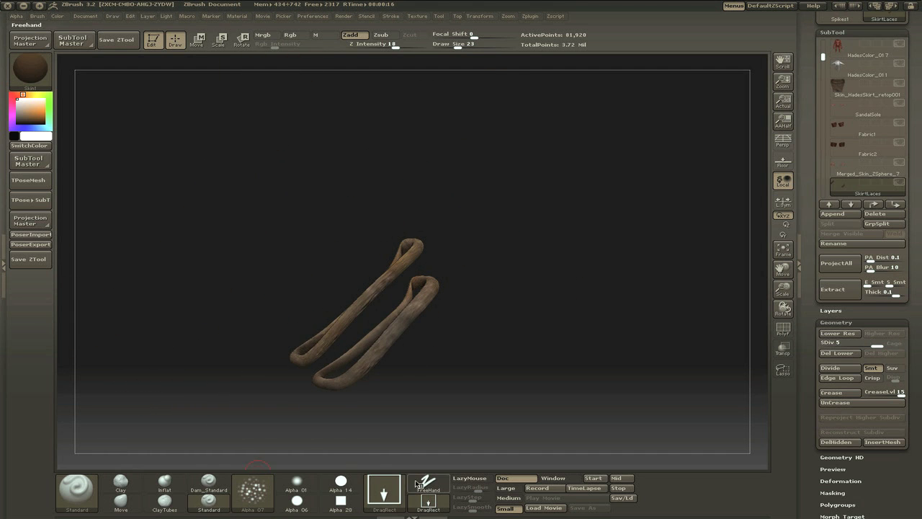
{"action": "left_click", "coordinate": [418, 485]}
{"action": "left_click", "coordinate": [257, 488]}
{"action": "left_click", "coordinate": [19, 120]}
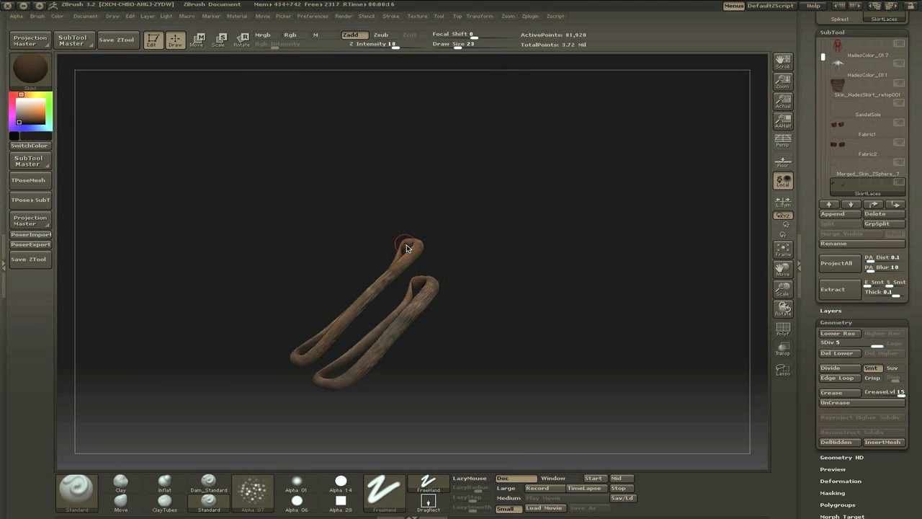
{"action": "left_click", "coordinate": [300, 45]}
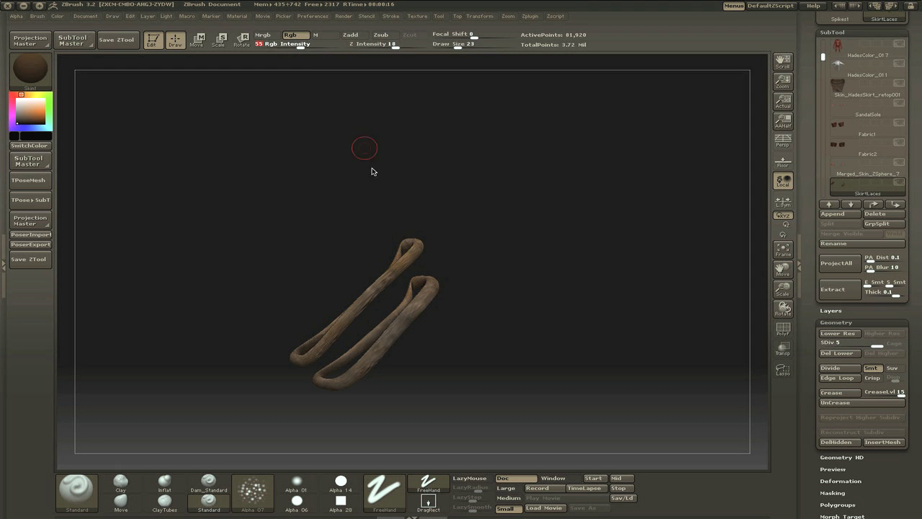
{"action": "mouse_move", "coordinate": [388, 320]}
{"action": "left_mouse_down"}
{"action": "mouse_move", "coordinate": [375, 322]}
{"action": "mouse_move", "coordinate": [398, 316]}
{"action": "mouse_move", "coordinate": [348, 301]}
{"action": "left_mouse_up"}
{"action": "left_click", "coordinate": [493, 46]}
{"action": "mouse_move", "coordinate": [498, 283]}
{"action": "left_mouse_down"}
{"action": "mouse_move", "coordinate": [563, 281]}
{"action": "mouse_move", "coordinate": [521, 259]}
{"action": "mouse_move", "coordinate": [313, 342]}
{"action": "mouse_move", "coordinate": [288, 342]}
{"action": "left_mouse_up"}
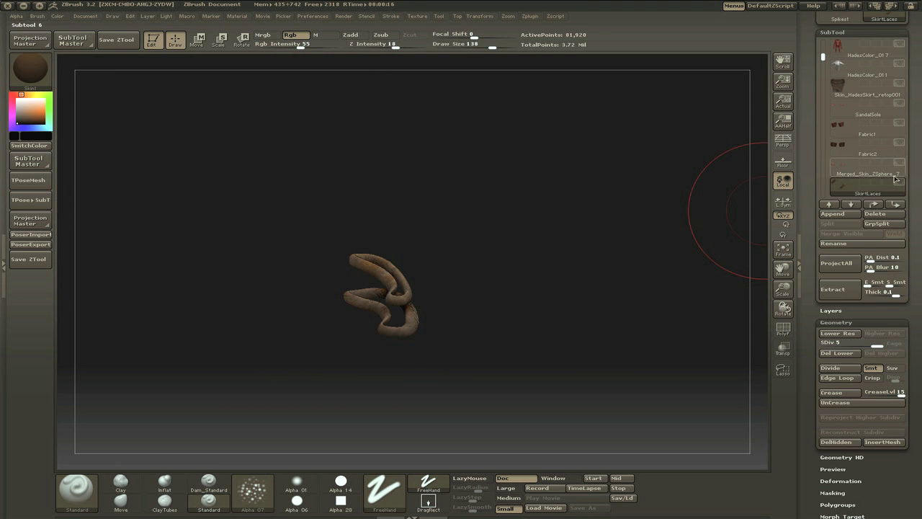
Step: Show all subtools again and check the textured laces on the full ogre from the side and front
{"action": "left_click", "coordinate": [899, 182]}
{"action": "left_click_drag", "start_coordinate": [679, 268], "coordinate": [572, 261], "text": "alt"}
{"action": "left_click_drag", "start_coordinate": [670, 249], "coordinate": [584, 236]}
{"action": "left_click", "coordinate": [465, 47]}
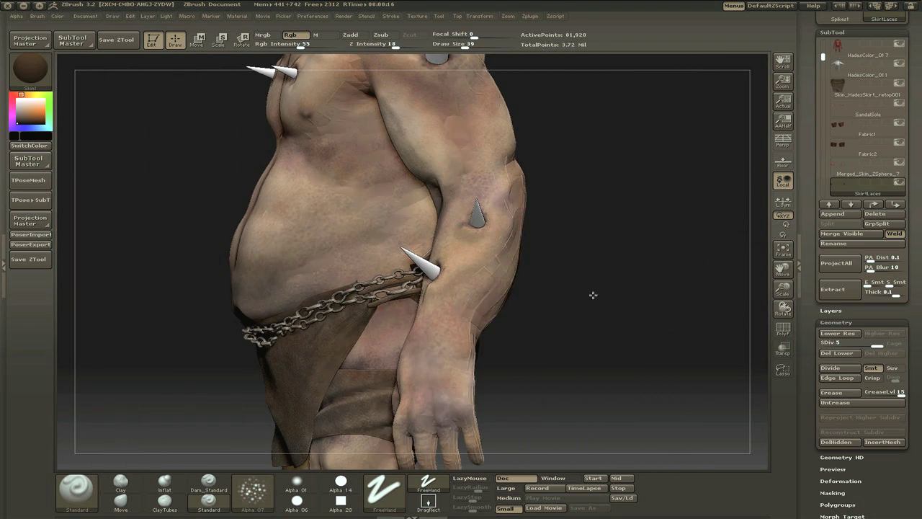
{"action": "mouse_move", "coordinate": [593, 295]}
{"action": "left_mouse_down", "text": "alt"}
{"action": "mouse_move", "coordinate": [521, 265]}
{"action": "mouse_move", "coordinate": [465, 292]}
{"action": "left_mouse_up", "text": "alt"}
{"action": "left_click_drag", "start_coordinate": [446, 220], "coordinate": [496, 341]}
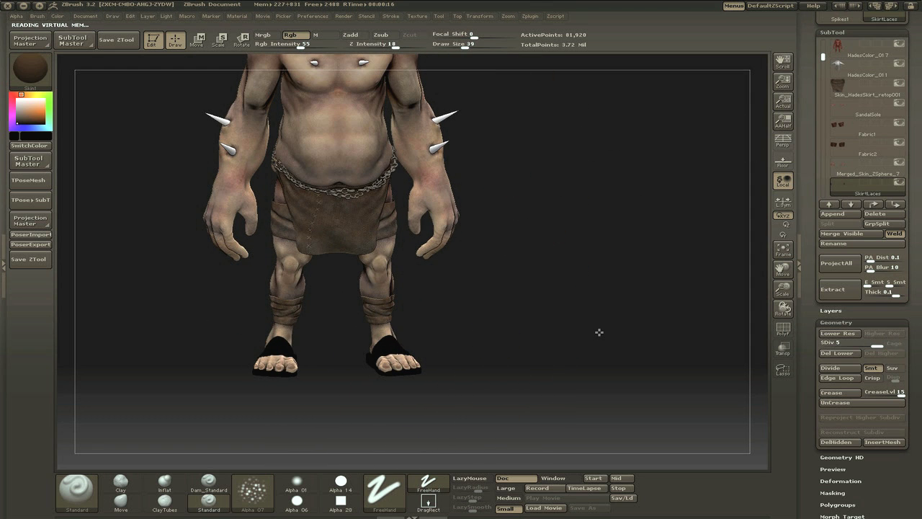
{"action": "left_click_drag", "start_coordinate": [600, 332], "coordinate": [645, 286], "text": "alt"}
Step: Isolate and frame the sandal strap subtool, set the paint color to white and subdivide the mesh to level 6
{"action": "left_click", "coordinate": [436, 298], "text": "alt"}
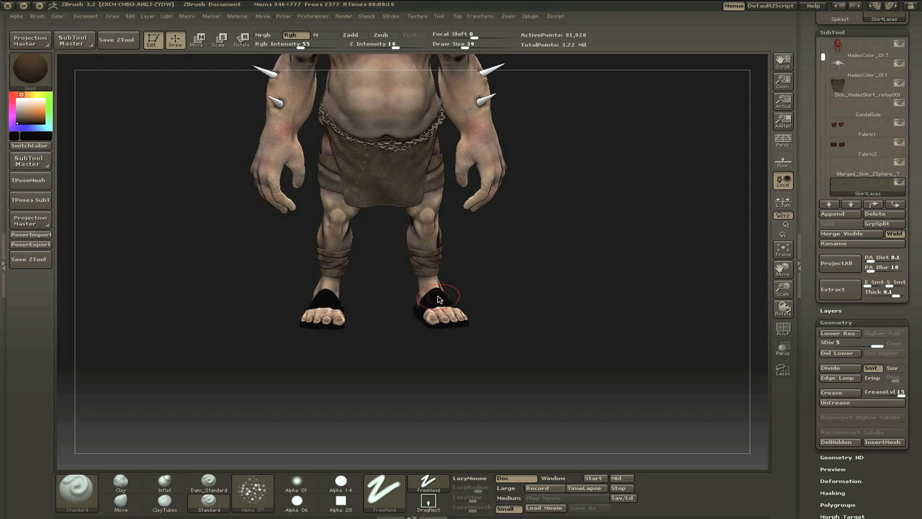
{"action": "left_click", "coordinate": [899, 162]}
{"action": "key", "text": "f"}
{"action": "left_click", "coordinate": [17, 99]}
{"action": "left_click_drag", "start_coordinate": [339, 137], "coordinate": [493, 171]}
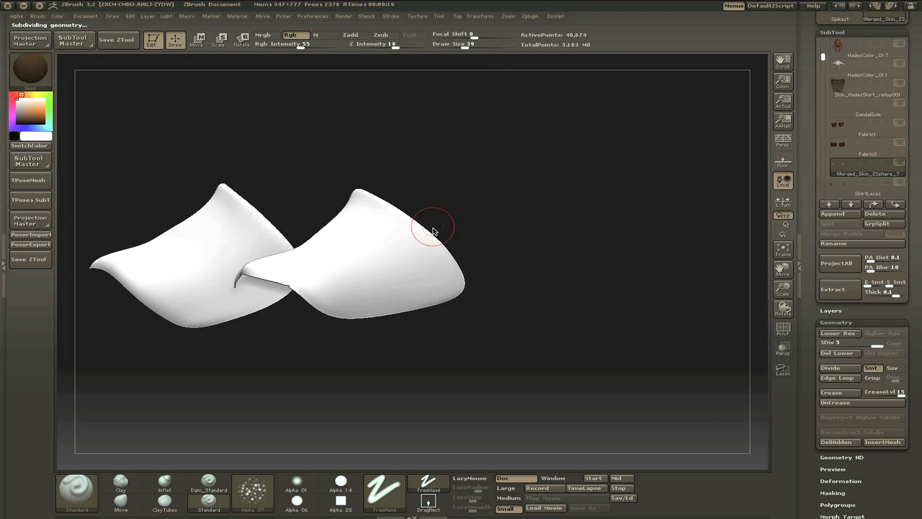
{"action": "left_click", "coordinate": [429, 502]}
{"action": "left_click", "coordinate": [252, 492]}
{"action": "left_click", "coordinate": [35, 327]}
{"action": "left_click", "coordinate": [418, 16]}
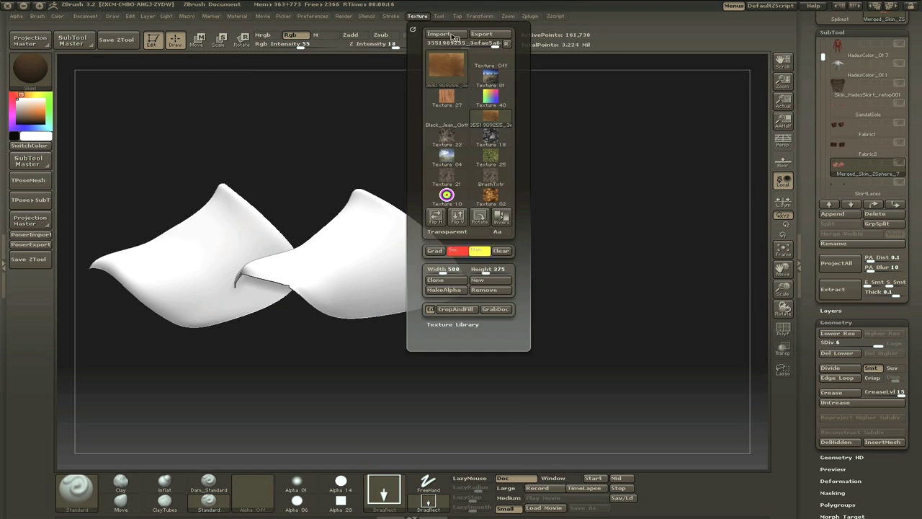
{"action": "left_click_drag", "start_coordinate": [357, 259], "coordinate": [439, 321]}
{"action": "left_click_drag", "start_coordinate": [434, 275], "coordinate": [527, 342]}
{"action": "left_click_drag", "start_coordinate": [566, 258], "coordinate": [627, 259]}
Step: Raise Rgb Intensity to 100 and cover the remaining white areas of both straps with the brown texture
{"action": "left_click", "coordinate": [297, 45]}
{"action": "type", "text": "100"}
{"action": "left_click_drag", "start_coordinate": [325, 229], "coordinate": [333, 281]}
{"action": "left_click_drag", "start_coordinate": [333, 328], "coordinate": [288, 389]}
{"action": "left_click_drag", "start_coordinate": [204, 245], "coordinate": [248, 296]}
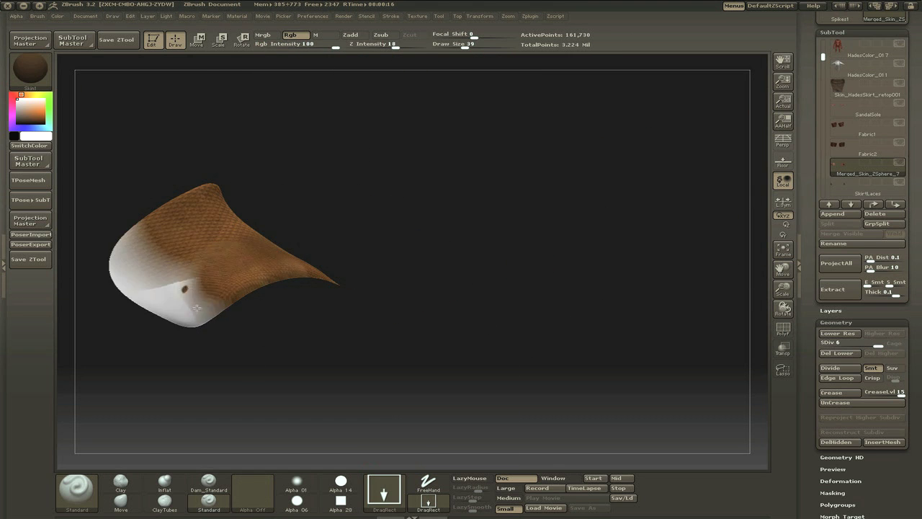
{"action": "left_click_drag", "start_coordinate": [186, 288], "coordinate": [242, 328]}
{"action": "left_click_drag", "start_coordinate": [353, 230], "coordinate": [338, 166]}
{"action": "left_click_drag", "start_coordinate": [259, 270], "coordinate": [299, 299]}
{"action": "mouse_move", "coordinate": [213, 285]}
{"action": "left_mouse_down"}
{"action": "mouse_move", "coordinate": [261, 315]}
{"action": "mouse_move", "coordinate": [97, 330]}
{"action": "mouse_move", "coordinate": [284, 241]}
{"action": "mouse_move", "coordinate": [462, 298]}
{"action": "mouse_move", "coordinate": [363, 224]}
{"action": "left_mouse_up"}
Step: Layer the Black_Jean_Cloth texture and Texture 18 over the straps at Rgb Intensity 9
{"action": "left_click", "coordinate": [417, 16]}
{"action": "left_click", "coordinate": [448, 79]}
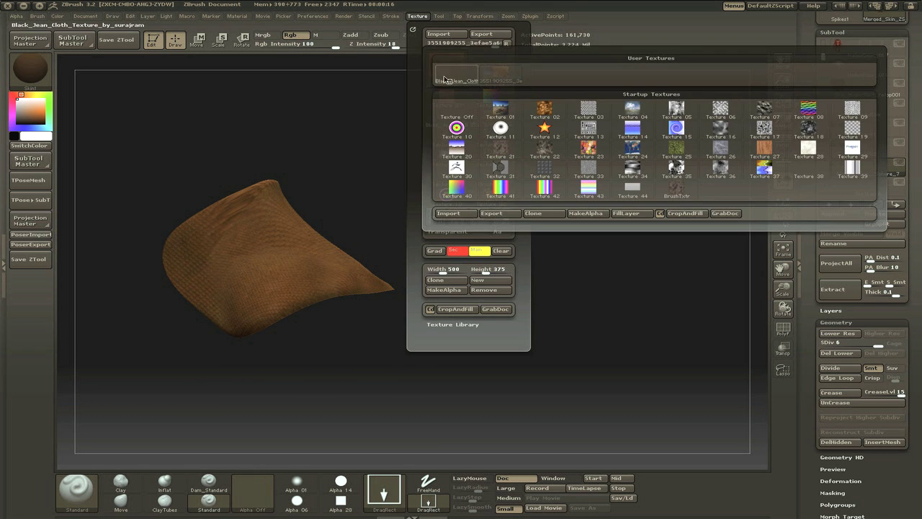
{"action": "left_click", "coordinate": [489, 67]}
{"action": "left_click_drag", "start_coordinate": [265, 219], "coordinate": [377, 136]}
{"action": "key", "text": "ctrl+z"}
{"action": "left_click", "coordinate": [271, 44]}
{"action": "mouse_move", "coordinate": [259, 245]}
{"action": "left_mouse_down"}
{"action": "mouse_move", "coordinate": [463, 351]}
{"action": "mouse_move", "coordinate": [464, 216]}
{"action": "left_mouse_up"}
{"action": "key", "text": "ctrl+z"}
{"action": "left_click_drag", "start_coordinate": [438, 284], "coordinate": [335, 205]}
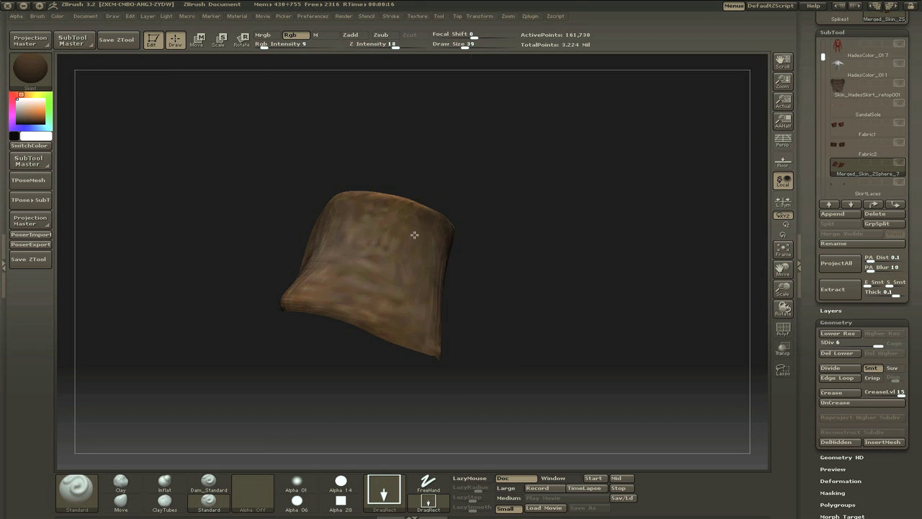
{"action": "mouse_move", "coordinate": [375, 319]}
{"action": "left_mouse_down"}
{"action": "mouse_move", "coordinate": [353, 322]}
{"action": "mouse_move", "coordinate": [420, 205]}
{"action": "mouse_move", "coordinate": [366, 254]}
{"action": "mouse_move", "coordinate": [511, 340]}
{"action": "left_mouse_up"}
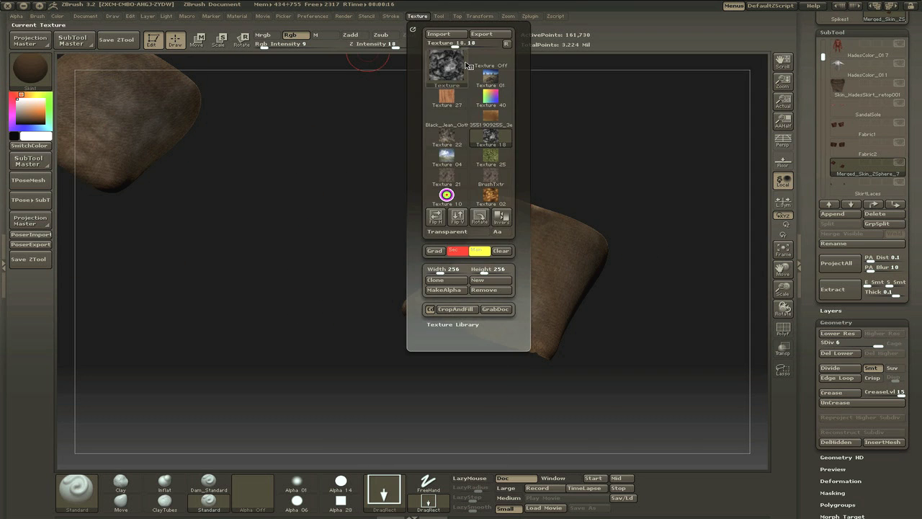
Step: Stamp the BrushTxtr texture over the straps at Rgb Intensity 7
{"action": "left_click", "coordinate": [417, 16]}
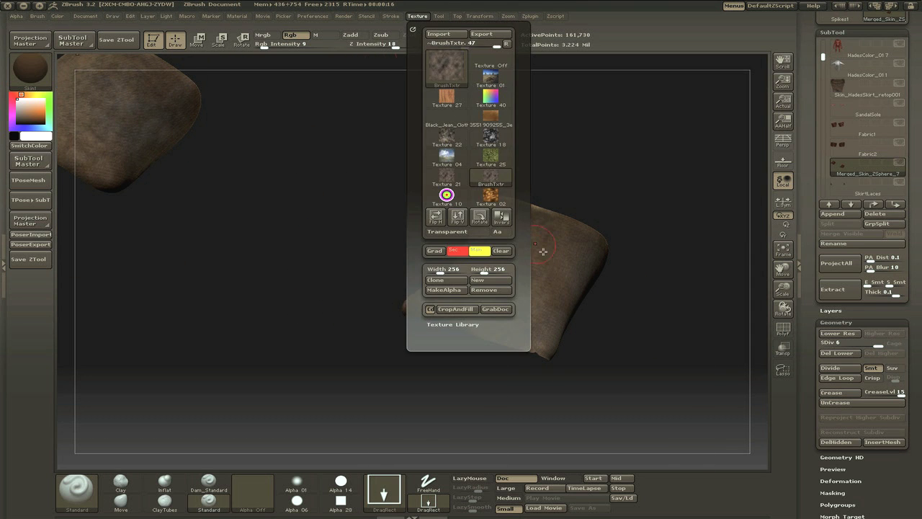
{"action": "left_click", "coordinate": [263, 47]}
{"action": "left_click_drag", "start_coordinate": [529, 165], "coordinate": [493, 338]}
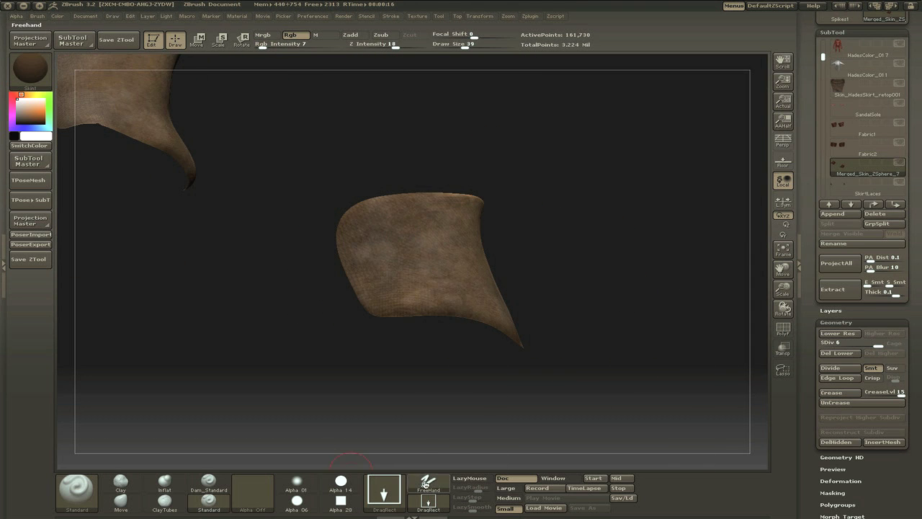
Step: Try dark brown FreeHand strokes on the straps with Alpha 07 at Rgb Intensity 56, then undo them
{"action": "left_click", "coordinate": [260, 486]}
{"action": "left_click", "coordinate": [80, 330]}
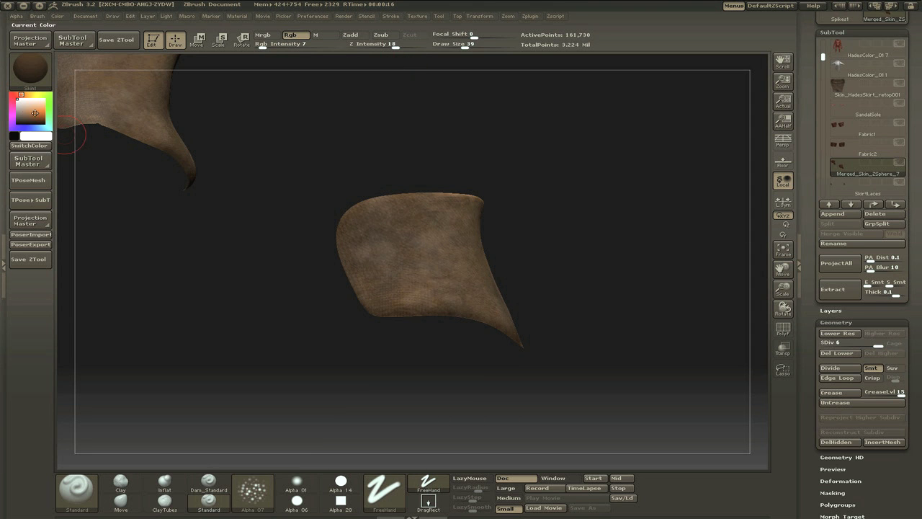
{"action": "left_click", "coordinate": [301, 47]}
{"action": "left_click_drag", "start_coordinate": [403, 138], "coordinate": [417, 165]}
{"action": "mouse_move", "coordinate": [401, 263]}
{"action": "left_mouse_down"}
{"action": "mouse_move", "coordinate": [417, 228]}
{"action": "mouse_move", "coordinate": [425, 274]}
{"action": "left_mouse_up"}
{"action": "key", "text": "ctrl+z"}
{"action": "key", "text": "ctrl+z"}
Step: Turn the texture off and paint dark brown speckled shading over the straps at Draw Size 54
{"action": "left_click", "coordinate": [431, 90]}
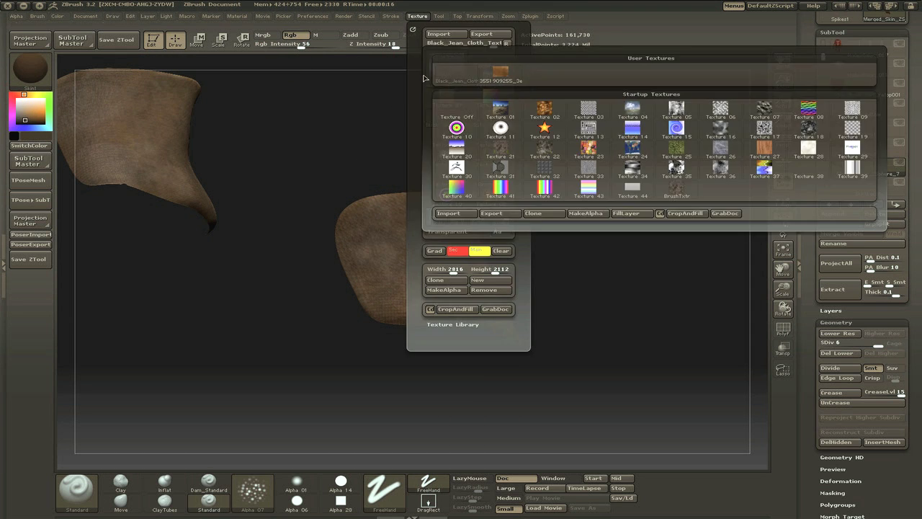
{"action": "mouse_move", "coordinate": [488, 334]}
{"action": "left_mouse_down"}
{"action": "mouse_move", "coordinate": [414, 307]}
{"action": "mouse_move", "coordinate": [482, 288]}
{"action": "left_mouse_up"}
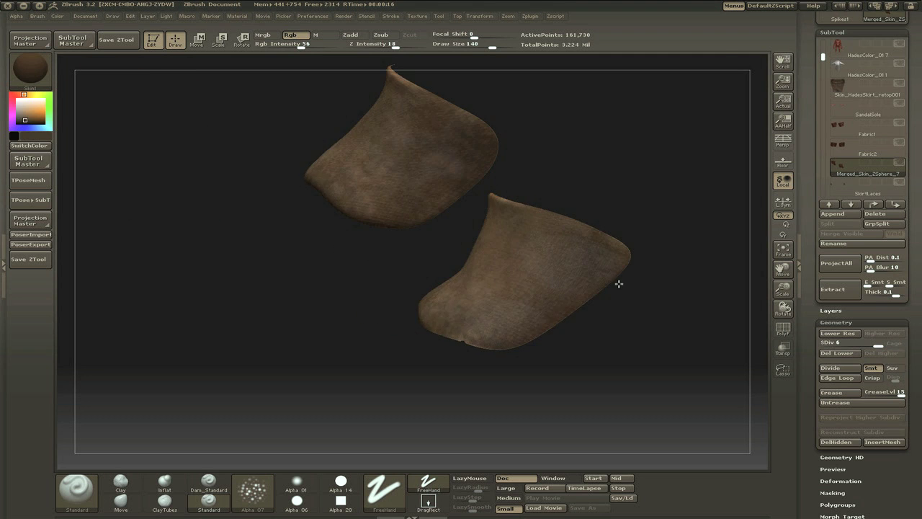
{"action": "key", "text": "s"}
{"action": "mouse_move", "coordinate": [617, 283]}
{"action": "left_mouse_down"}
{"action": "mouse_move", "coordinate": [612, 294]}
{"action": "mouse_move", "coordinate": [495, 213]}
{"action": "left_mouse_up"}
{"action": "left_click", "coordinate": [540, 247]}
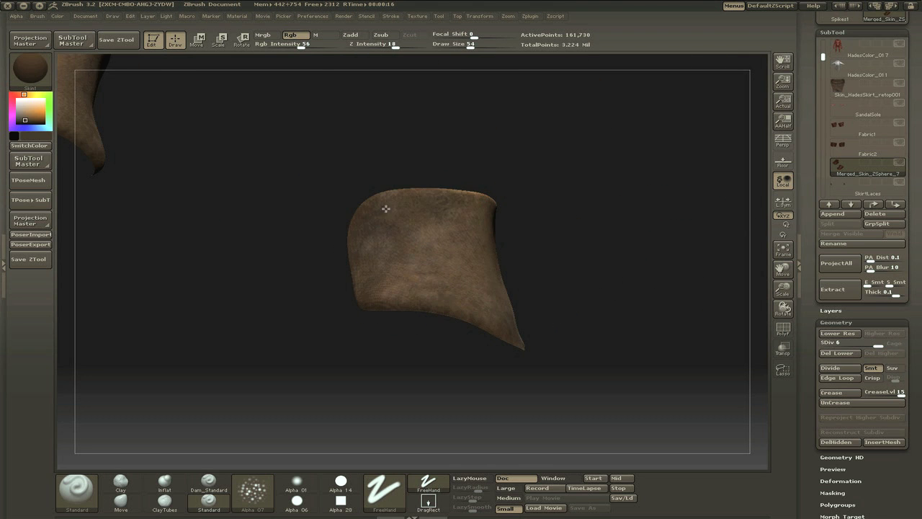
{"action": "left_click_drag", "start_coordinate": [385, 209], "coordinate": [177, 123]}
{"action": "left_click_drag", "start_coordinate": [403, 281], "coordinate": [523, 196]}
Step: Add soft dark shading to the straps with Alpha 01 at Draw Size 151
{"action": "left_click", "coordinate": [297, 482]}
{"action": "left_click_drag", "start_coordinate": [597, 252], "coordinate": [577, 292]}
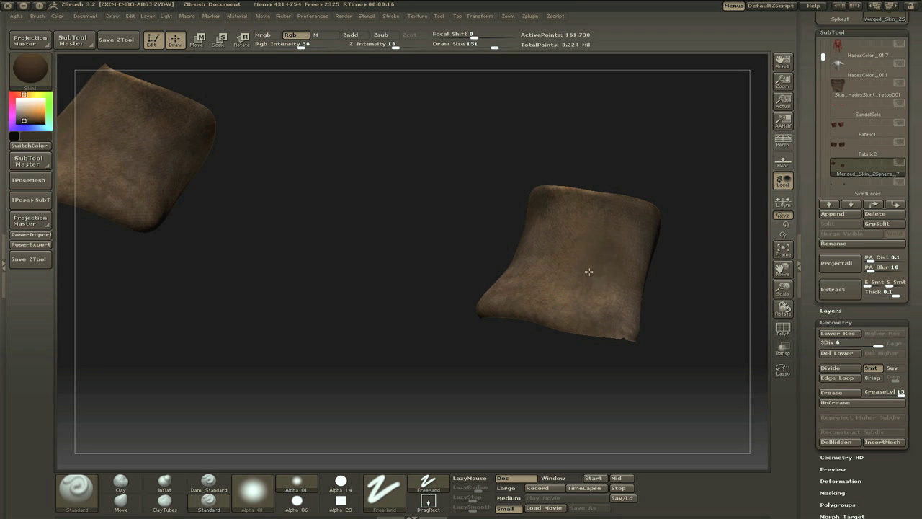
{"action": "left_click_drag", "start_coordinate": [576, 353], "coordinate": [768, 206]}
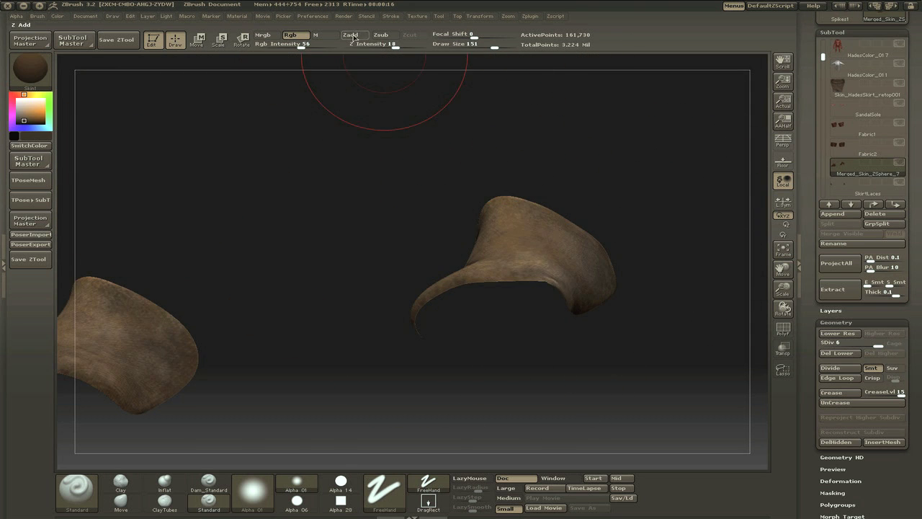
Step: Emboss fine surface grain on the straps with Zadd, the DragRect stroke and Alpha 61 at Z Intensity 5
{"action": "left_click_drag", "start_coordinate": [390, 80], "coordinate": [238, 490]}
{"action": "left_click", "coordinate": [428, 502]}
{"action": "left_click", "coordinate": [252, 494]}
{"action": "left_click", "coordinate": [321, 418]}
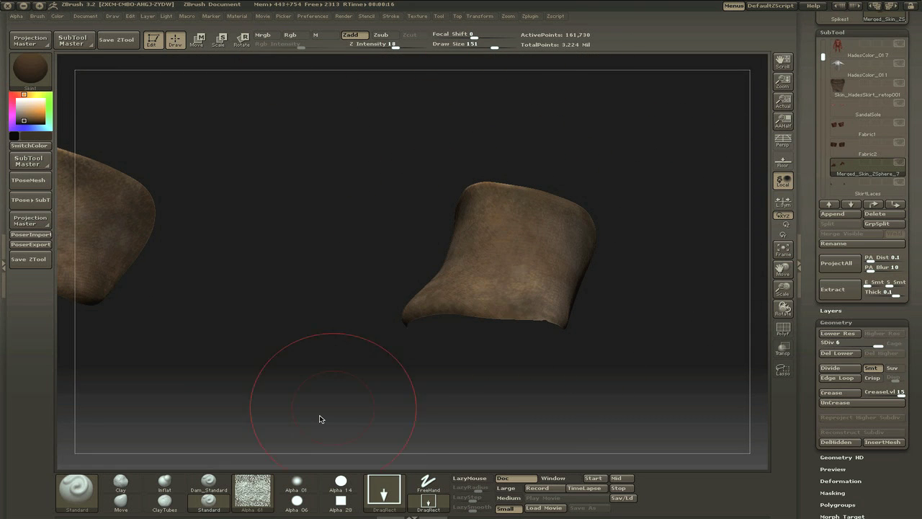
{"action": "key", "text": "Return"}
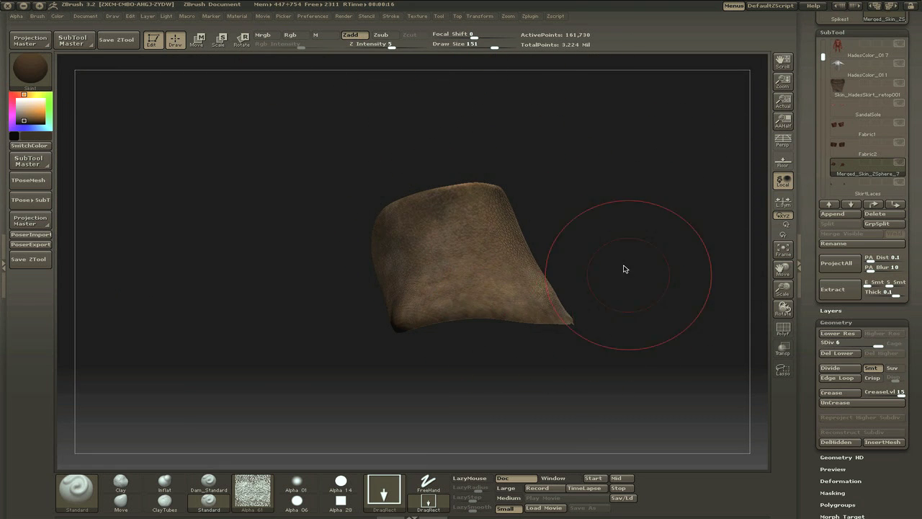
{"action": "left_click_drag", "start_coordinate": [625, 269], "coordinate": [478, 327]}
{"action": "left_click_drag", "start_coordinate": [360, 315], "coordinate": [547, 228]}
Step: Stamp Texture 21 over the straps in Rgb mode with no alpha at Rgb Intensity 13
{"action": "left_click", "coordinate": [418, 16]}
{"action": "left_click", "coordinate": [433, 78]}
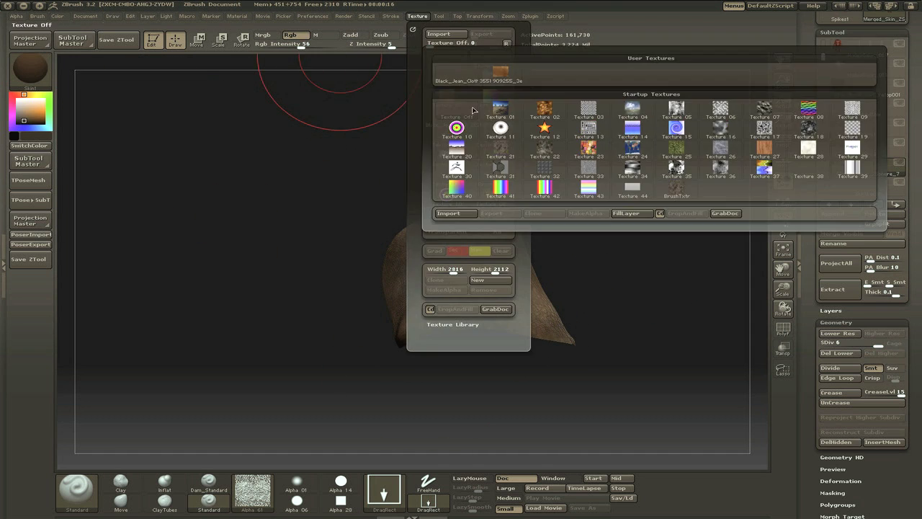
{"action": "left_click", "coordinate": [507, 70]}
{"action": "mouse_move", "coordinate": [458, 274]}
{"action": "left_mouse_down"}
{"action": "mouse_move", "coordinate": [409, 352]}
{"action": "mouse_move", "coordinate": [390, 225]}
{"action": "left_mouse_up"}
{"action": "left_click", "coordinate": [252, 492]}
{"action": "left_click", "coordinate": [35, 330]}
{"action": "left_click_drag", "start_coordinate": [490, 306], "coordinate": [536, 431]}
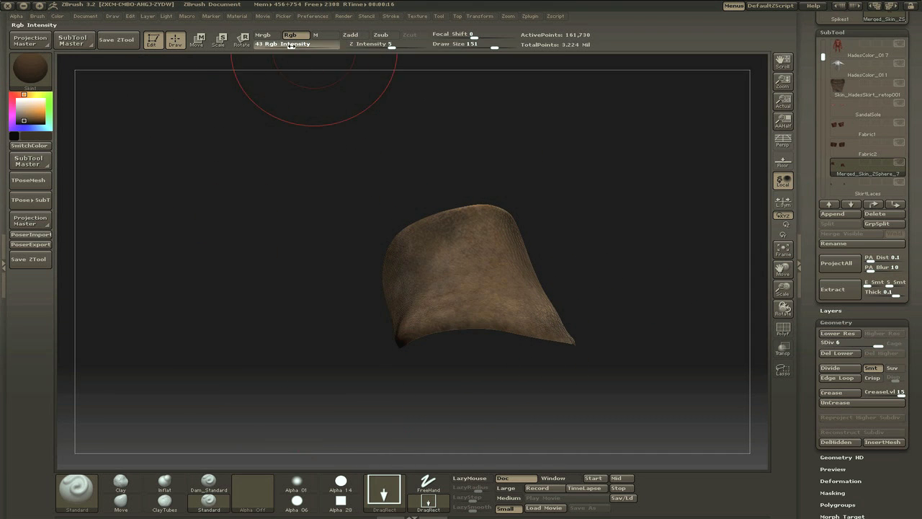
{"action": "left_click_drag", "start_coordinate": [489, 390], "coordinate": [578, 245]}
Step: Stamp a different startup texture over the straps to add grey and dark stains, lowering Rgb Intensity to 8
{"action": "left_click", "coordinate": [418, 16]}
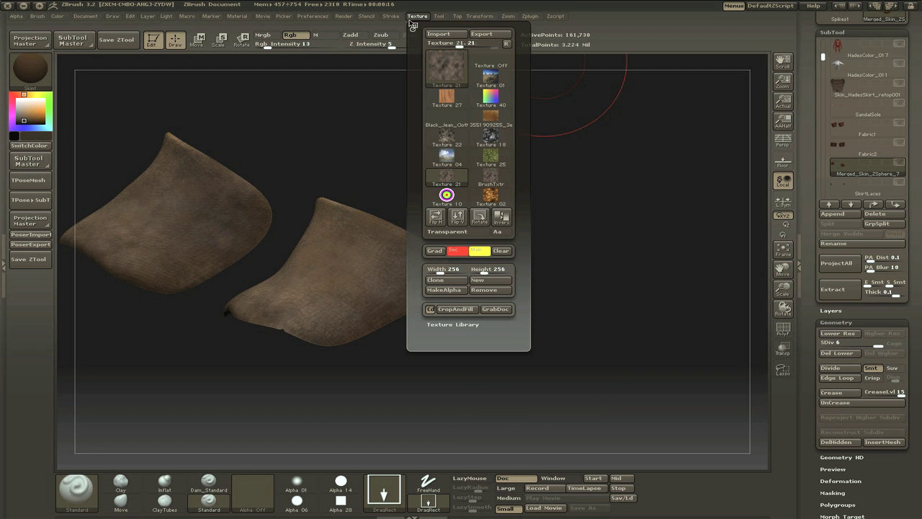
{"action": "left_click", "coordinate": [441, 70]}
{"action": "left_click", "coordinate": [539, 130]}
{"action": "left_click_drag", "start_coordinate": [415, 263], "coordinate": [518, 202]}
{"action": "left_click", "coordinate": [417, 16]}
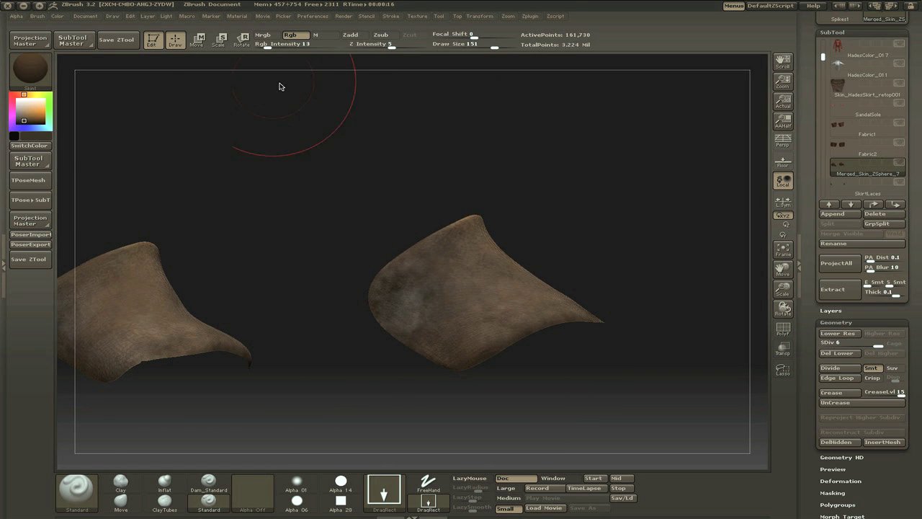
{"action": "left_click_drag", "start_coordinate": [577, 274], "coordinate": [584, 199]}
Step: Show all subtools and inspect the textured sandal straps on the ogre's feet
{"action": "left_click", "coordinate": [899, 164]}
{"action": "left_click_drag", "start_coordinate": [558, 247], "coordinate": [749, 303]}
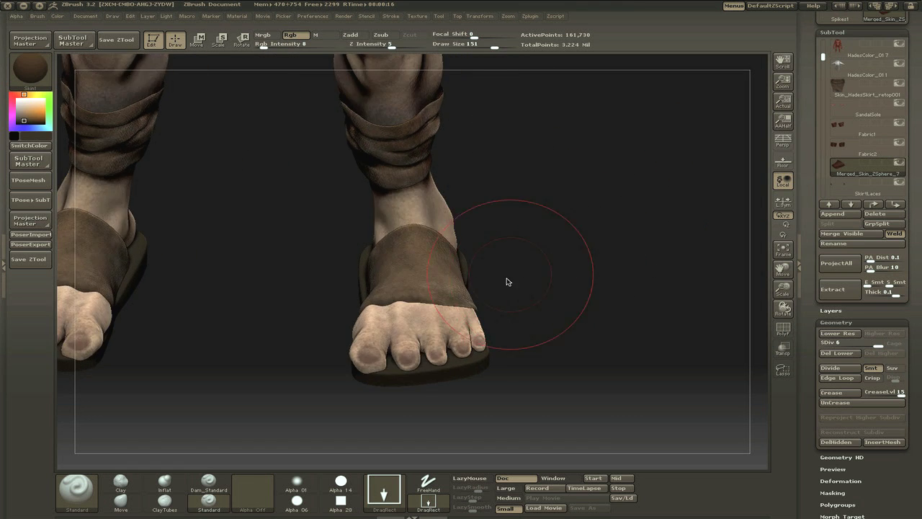
{"action": "left_click_drag", "start_coordinate": [506, 282], "coordinate": [530, 233]}
{"action": "left_click_drag", "start_coordinate": [711, 149], "coordinate": [585, 237]}
{"action": "left_click_drag", "start_coordinate": [563, 380], "coordinate": [606, 249], "text": "alt"}
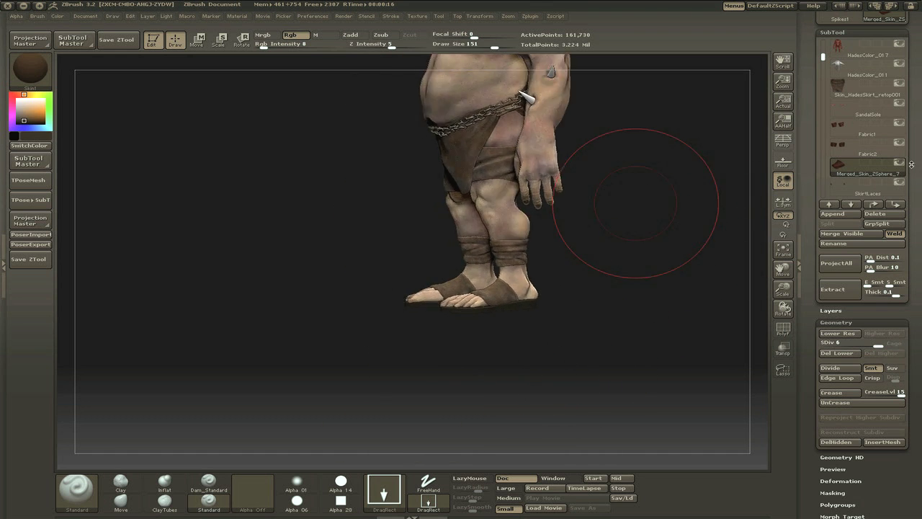
Step: Isolate the straps and emboss fibrous creases along their edges with Zadd and Alpha 59 at Z Intensity 16
{"action": "key", "text": "shift+s"}
{"action": "key", "text": "f"}
{"action": "left_click_drag", "start_coordinate": [587, 297], "coordinate": [497, 288]}
{"action": "left_click", "coordinate": [352, 34]}
{"action": "left_click", "coordinate": [252, 492]}
{"action": "left_click", "coordinate": [432, 404]}
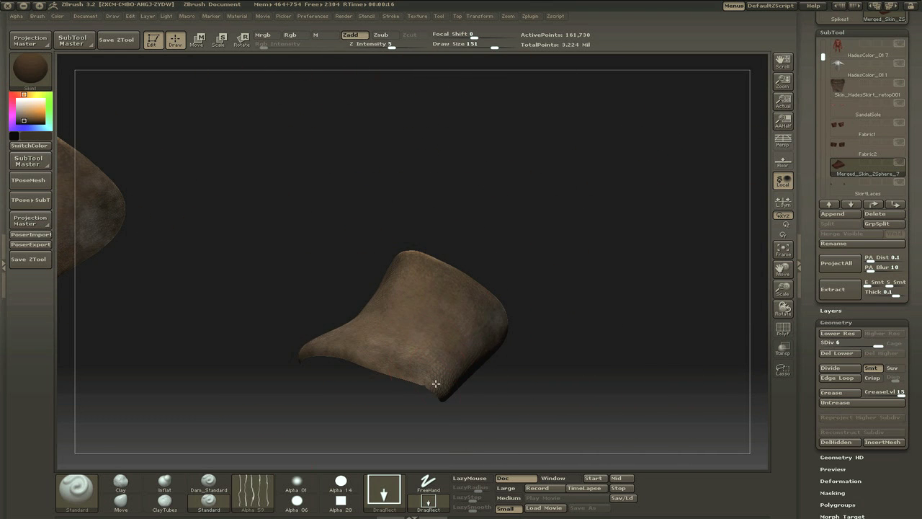
{"action": "left_click_drag", "start_coordinate": [367, 353], "coordinate": [368, 297]}
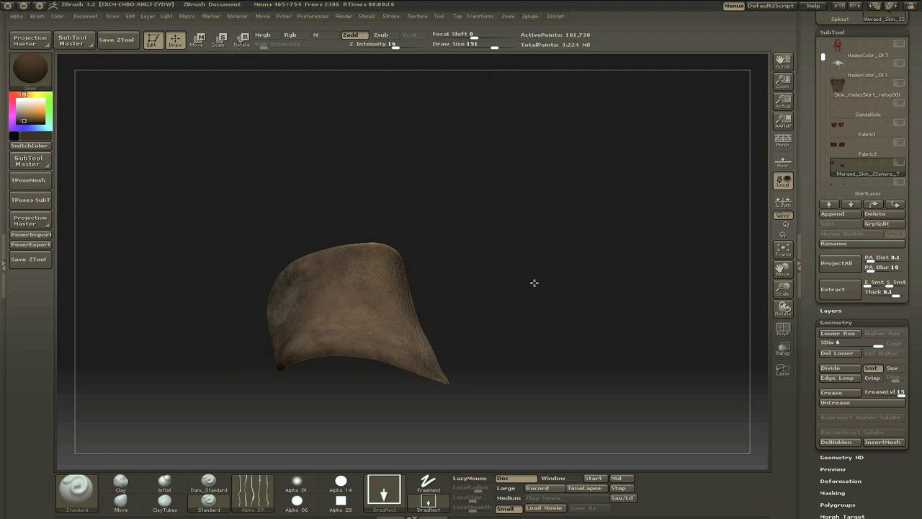
{"action": "left_click_drag", "start_coordinate": [534, 283], "coordinate": [413, 199]}
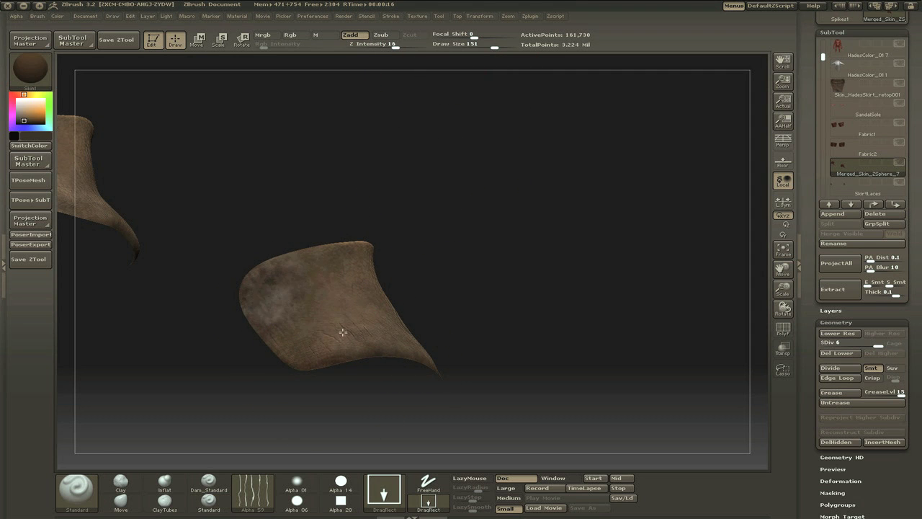
{"action": "left_click_drag", "start_coordinate": [435, 336], "coordinate": [412, 251]}
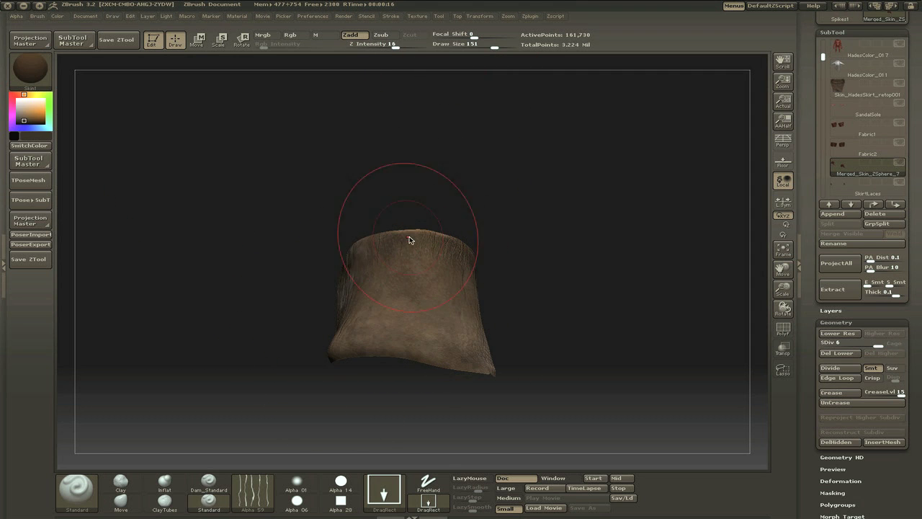
Step: Move the straps subtool up to directly below SandalSole and make SandalSole visible
{"action": "left_click_drag", "start_coordinate": [456, 272], "coordinate": [360, 309]}
{"action": "left_click_drag", "start_coordinate": [540, 362], "coordinate": [544, 297]}
{"action": "left_click_drag", "start_coordinate": [823, 164], "coordinate": [823, 67]}
{"action": "left_click", "coordinate": [874, 209]}
{"action": "left_click", "coordinate": [874, 208]}
{"action": "left_click", "coordinate": [902, 90]}
{"action": "left_click_drag", "start_coordinate": [591, 209], "coordinate": [281, 166]}
Step: Paint the strap edges in Rgb mode with freehand strokes, Alpha 08, Rgb Intensity 8 and Draw Size 50, and select the SandalSole subtool
{"action": "left_click", "coordinate": [246, 485]}
{"action": "left_click", "coordinate": [36, 328]}
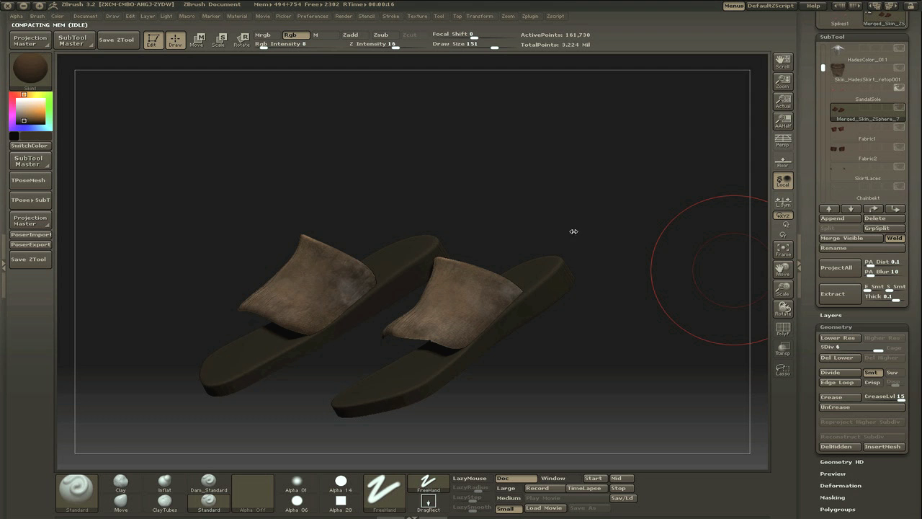
{"action": "left_click_drag", "start_coordinate": [732, 243], "coordinate": [413, 311]}
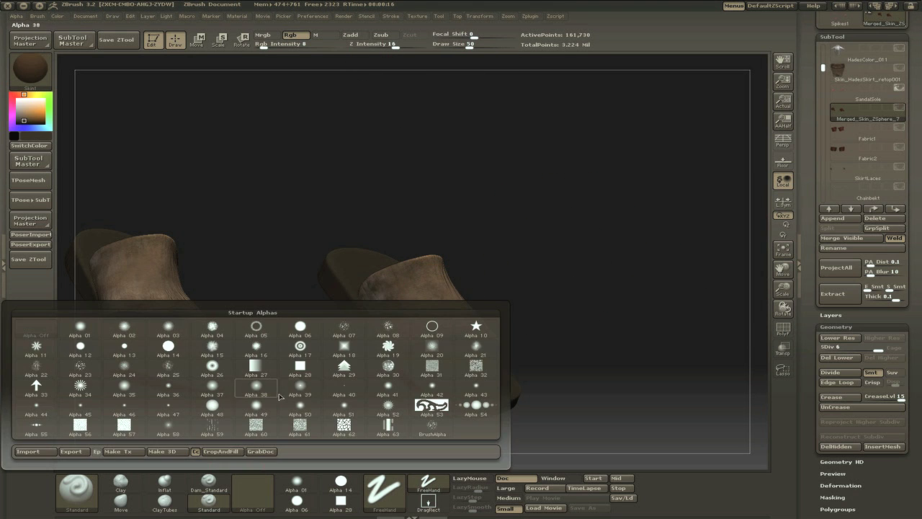
{"action": "left_click", "coordinate": [388, 328]}
{"action": "left_click_drag", "start_coordinate": [514, 267], "coordinate": [609, 255]}
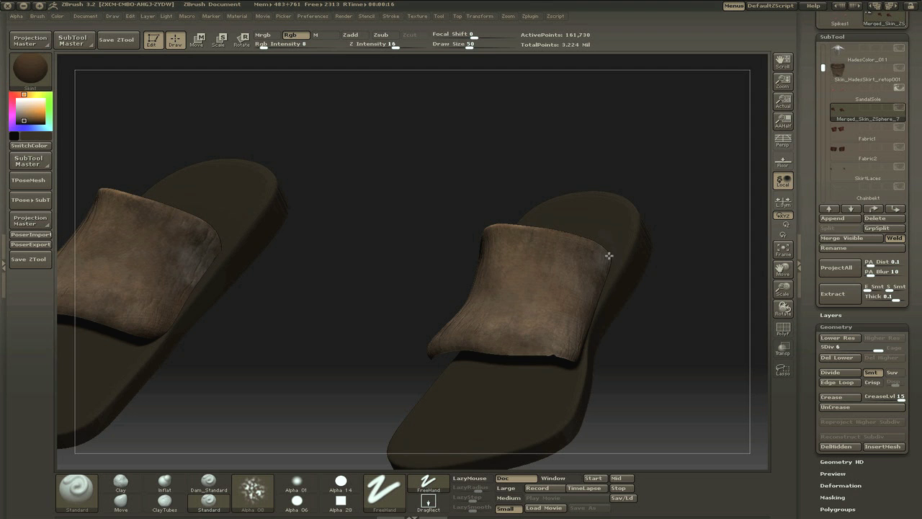
{"action": "left_click_drag", "start_coordinate": [546, 347], "coordinate": [504, 348]}
{"action": "left_click", "coordinate": [527, 259], "text": "alt"}
{"action": "left_click_drag", "start_coordinate": [569, 245], "coordinate": [765, 183]}
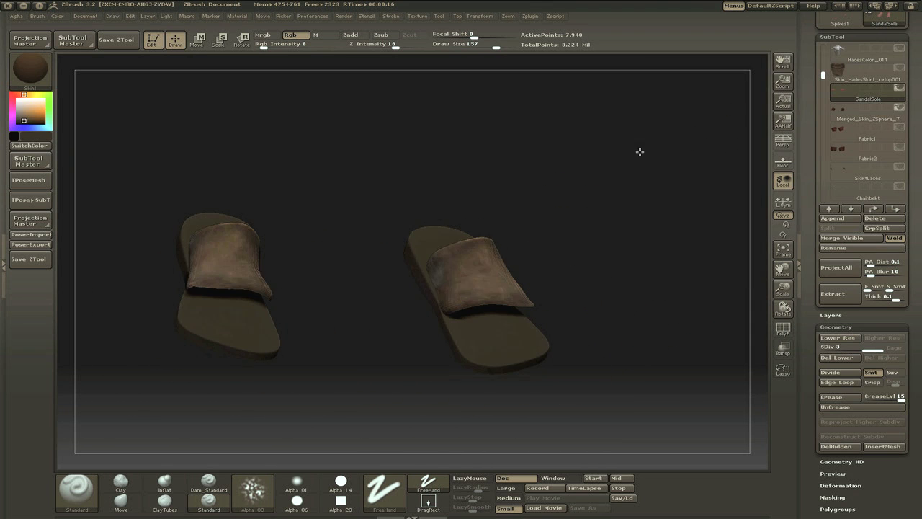
{"action": "key", "text": "super+s"}
{"action": "left_click", "coordinate": [507, 180]}
{"action": "left_click", "coordinate": [438, 120]}
{"action": "left_click", "coordinate": [535, 266]}
Step: Select the HadesColor_017 body subtool and save the tool as a new version named HadesColor_018
{"action": "left_click_drag", "start_coordinate": [823, 75], "coordinate": [823, 49]}
{"action": "left_click", "coordinate": [858, 74]}
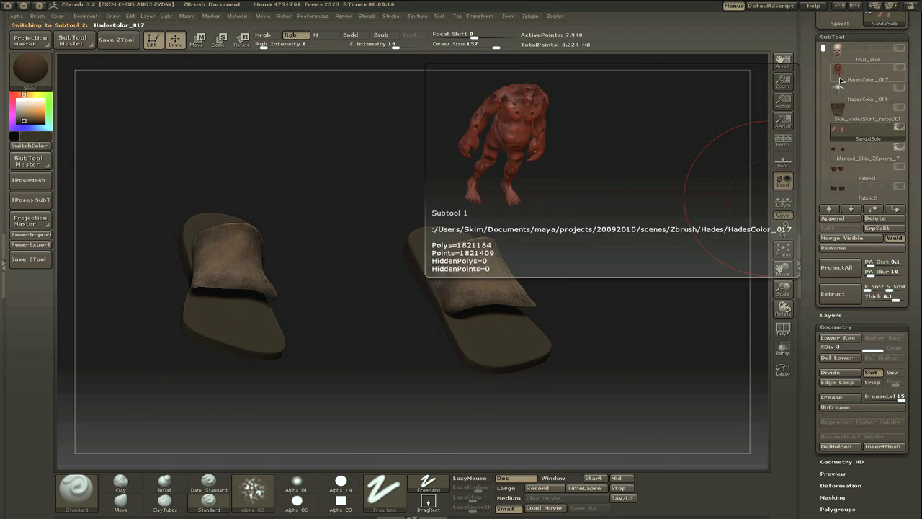
{"action": "key", "text": "super+s"}
{"action": "left_click", "coordinate": [490, 165]}
{"action": "left_click", "coordinate": [452, 120]}
{"action": "key", "text": "BackSpace"}
{"action": "key", "text": "Return"}
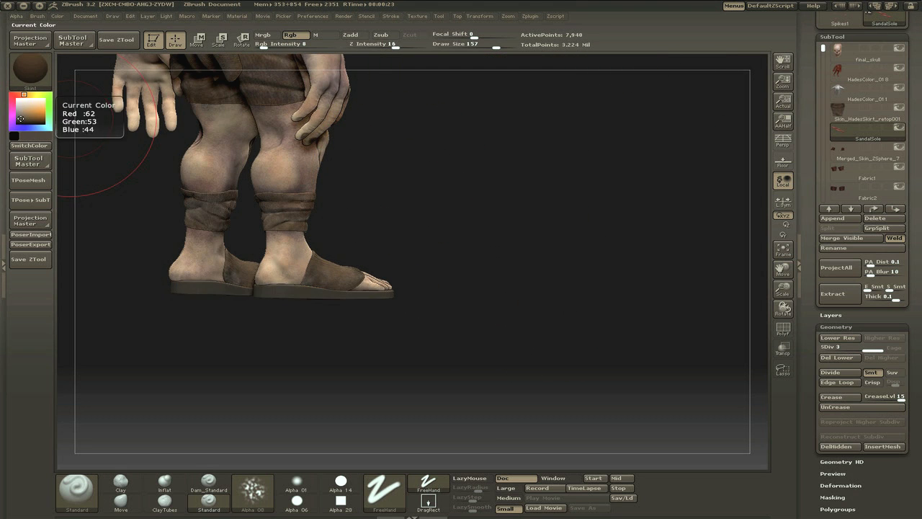
Step: Try a dark brown of about R 57, G 43, B 29 on the side of the sandal sole at Draw Size 42
{"action": "left_click_drag", "start_coordinate": [404, 173], "coordinate": [81, 177]}
{"action": "left_click_drag", "start_coordinate": [300, 192], "coordinate": [401, 200], "text": "alt"}
{"action": "left_click_drag", "start_coordinate": [21, 118], "coordinate": [23, 117]}
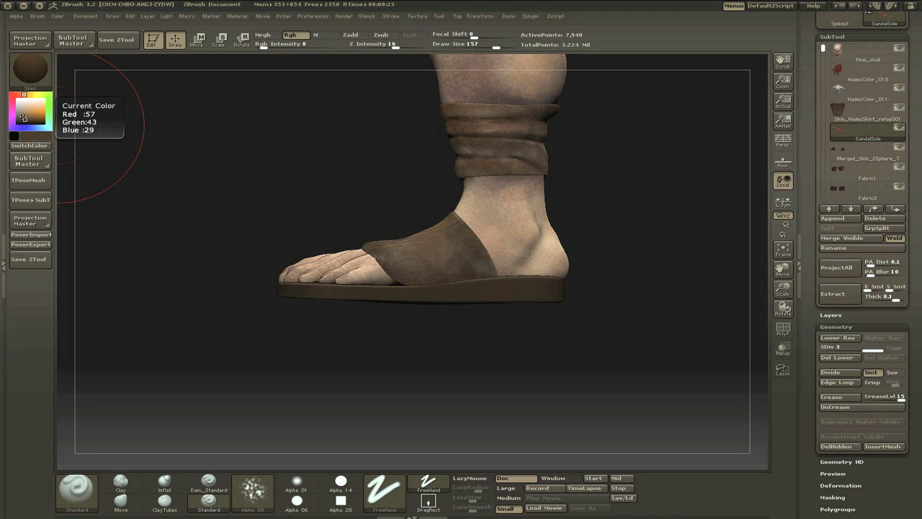
{"action": "key", "text": "s"}
{"action": "left_click_drag", "start_coordinate": [535, 292], "coordinate": [517, 291]}
{"action": "left_click_drag", "start_coordinate": [528, 289], "coordinate": [463, 290]}
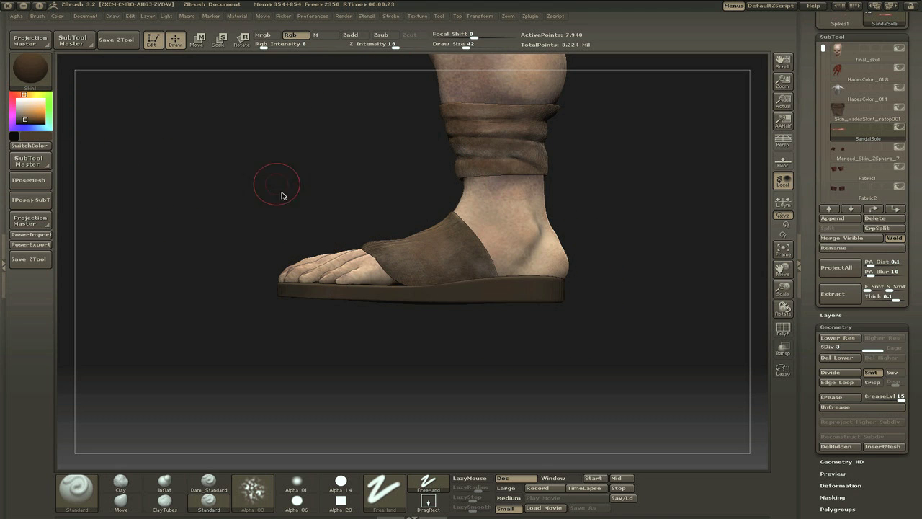
Step: Fill the SandalSole subtool with brown, about R 65, G 48, B 31, raising Rgb Intensity to 100
{"action": "left_click_drag", "start_coordinate": [26, 114], "coordinate": [26, 119]}
{"action": "left_click", "coordinate": [57, 16]}
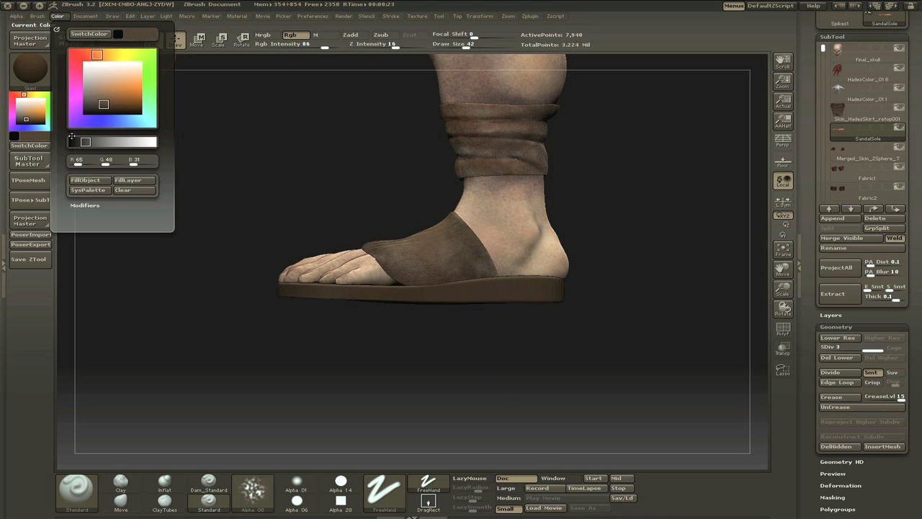
{"action": "left_click", "coordinate": [91, 181]}
{"action": "left_click_drag", "start_coordinate": [325, 46], "coordinate": [338, 46]}
{"action": "left_click", "coordinate": [58, 16]}
{"action": "left_click", "coordinate": [90, 181]}
{"action": "left_click_drag", "start_coordinate": [276, 171], "coordinate": [271, 171]}
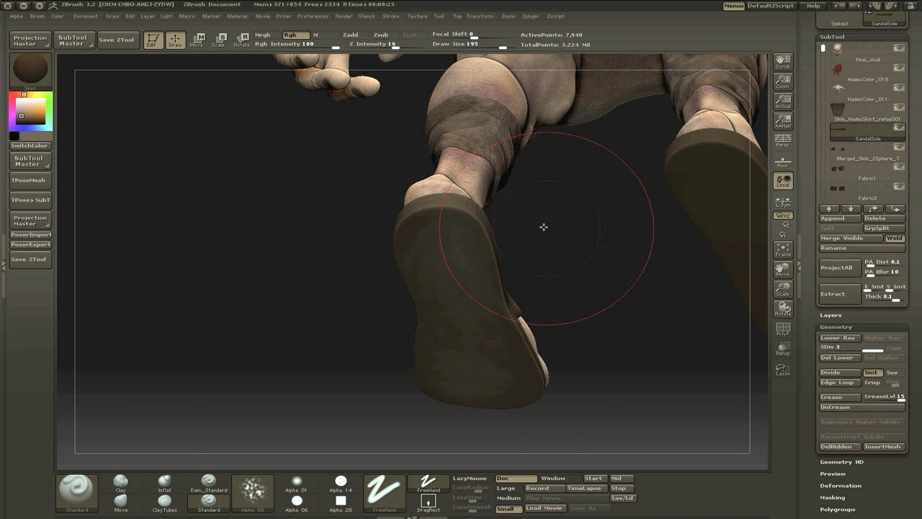
{"action": "left_click_drag", "start_coordinate": [544, 226], "coordinate": [598, 343]}
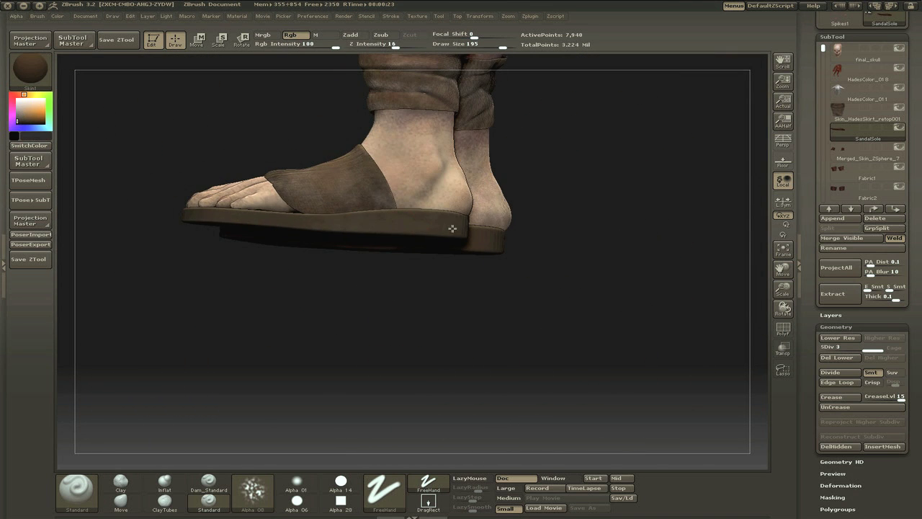
{"action": "left_click_drag", "start_coordinate": [627, 229], "coordinate": [581, 321], "text": "alt"}
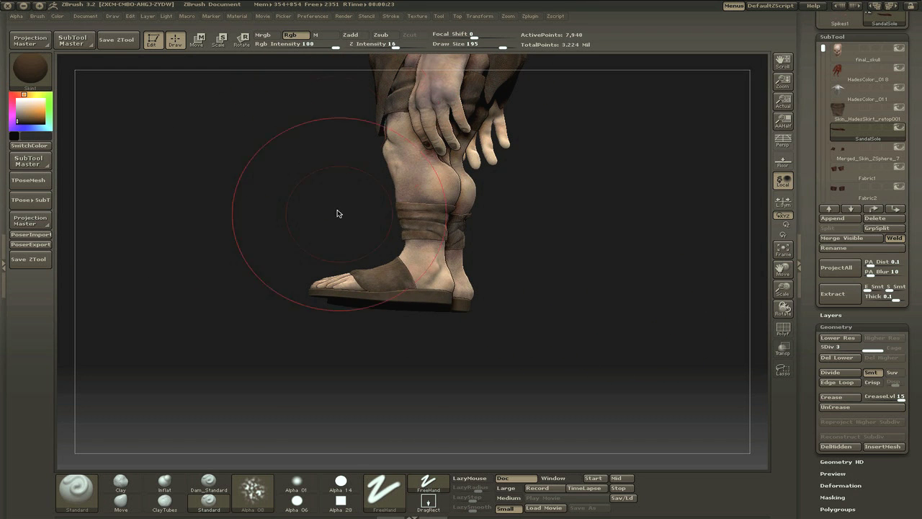
Step: Stamp the texture along the sole's side with DragRect and no alpha at Draw Size 88, using Rgb Intensity 19 and then 6
{"action": "left_click", "coordinate": [297, 482]}
{"action": "left_click", "coordinate": [252, 491]}
{"action": "left_click", "coordinate": [22, 349]}
{"action": "left_click", "coordinate": [428, 502]}
{"action": "left_click", "coordinate": [271, 46]}
{"action": "left_click_drag", "start_coordinate": [537, 303], "coordinate": [497, 360], "text": "alt"}
{"action": "left_click", "coordinate": [480, 46]}
{"action": "left_click_drag", "start_coordinate": [371, 290], "coordinate": [411, 303]}
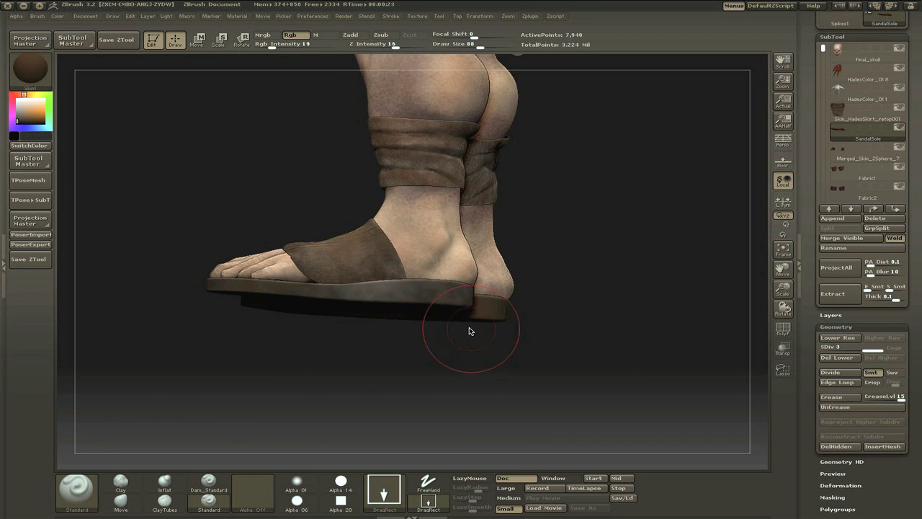
{"action": "left_click_drag", "start_coordinate": [469, 330], "coordinate": [457, 346]}
{"action": "left_click_drag", "start_coordinate": [393, 289], "coordinate": [406, 299]}
{"action": "left_click", "coordinate": [262, 46]}
{"action": "left_click_drag", "start_coordinate": [436, 290], "coordinate": [453, 300]}
Step: Inspect the textured sandal soles from the front and frame the whole ogre to review the full figure
{"action": "left_click_drag", "start_coordinate": [428, 343], "coordinate": [497, 335]}
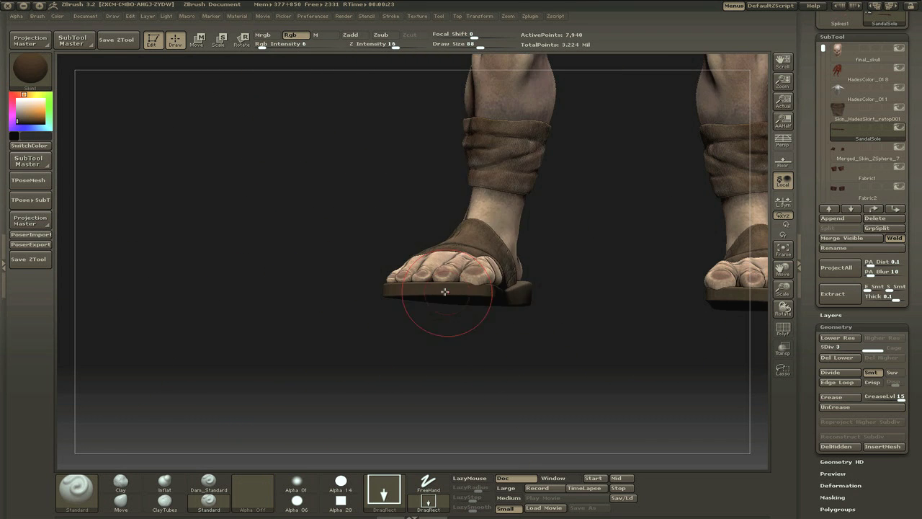
{"action": "left_click_drag", "start_coordinate": [548, 286], "coordinate": [690, 291]}
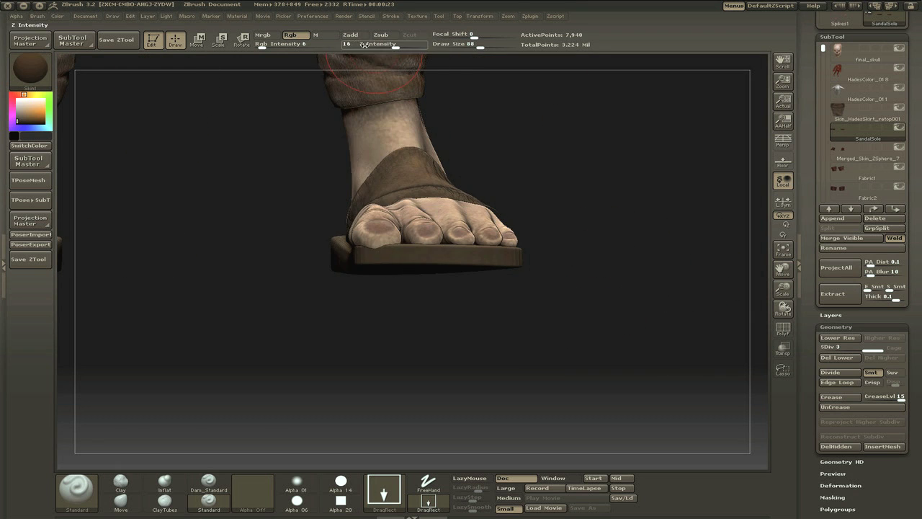
{"action": "key", "text": "f"}
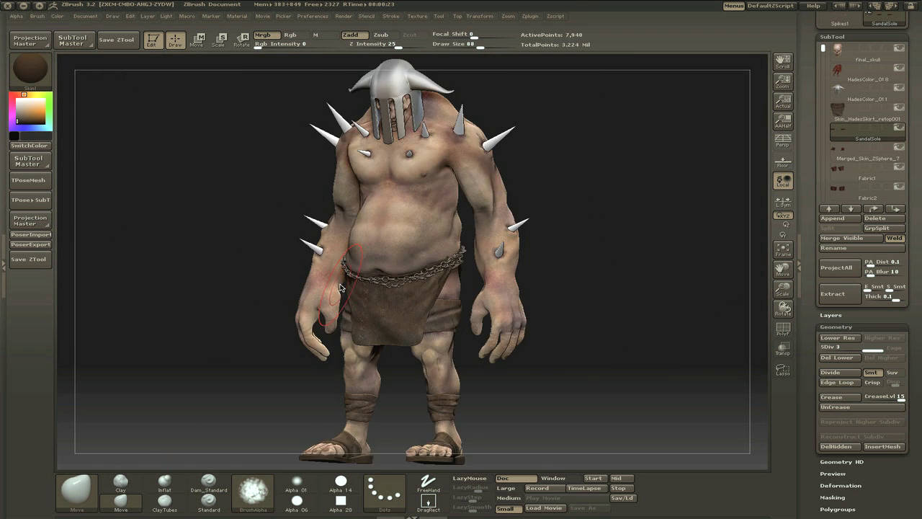
{"action": "left_click_drag", "start_coordinate": [724, 287], "coordinate": [418, 285]}
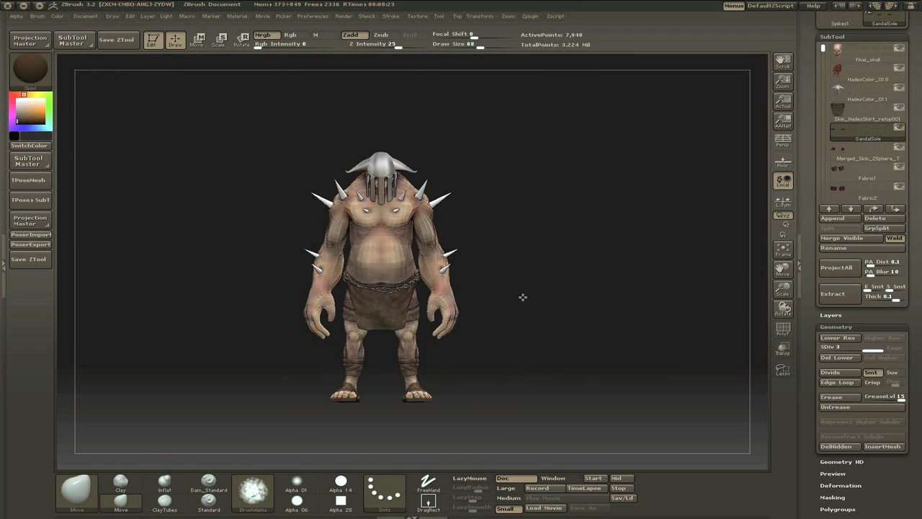